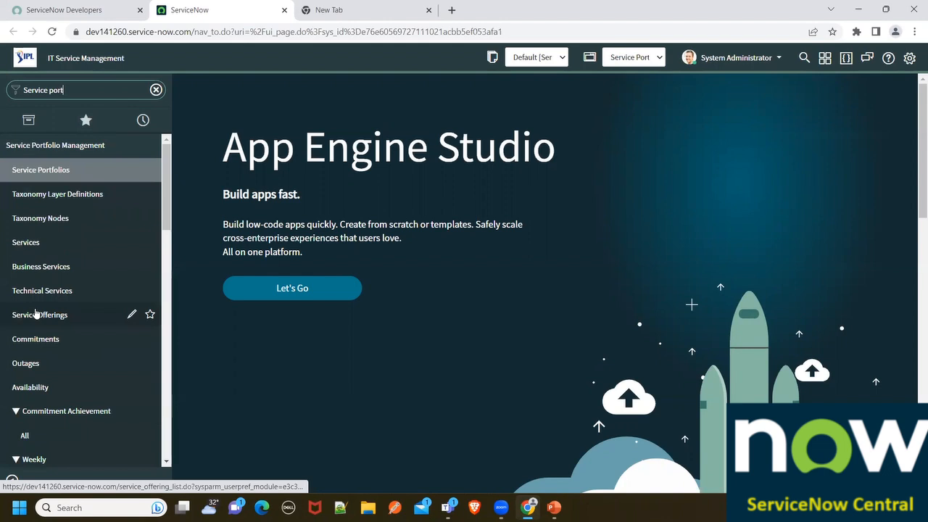
Open the Service Portal home page and go to Request Something to show all service catalog categories.
click(29, 174)
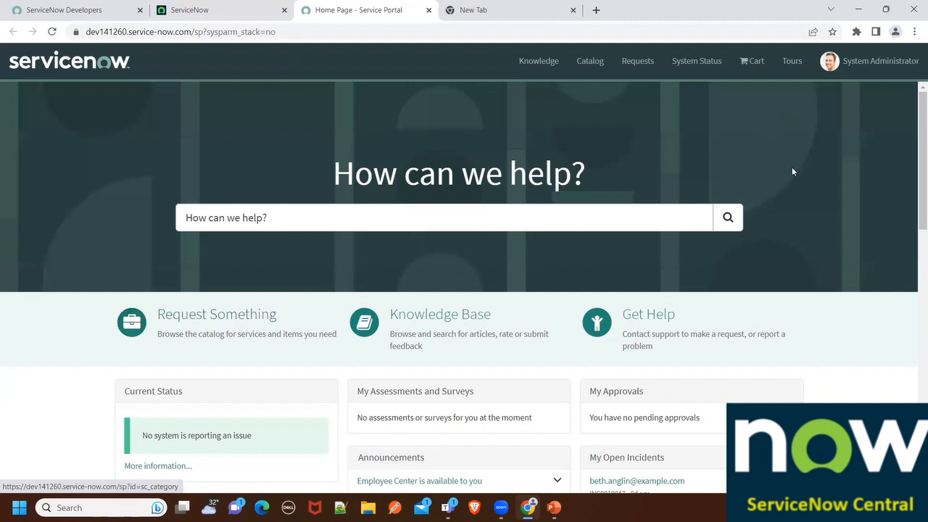
click(232, 322)
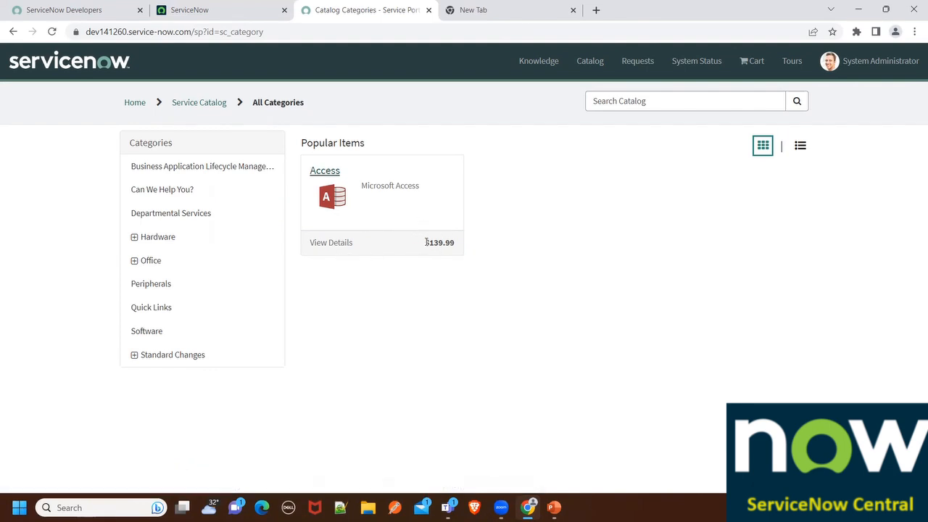
drag(425, 244, 459, 245)
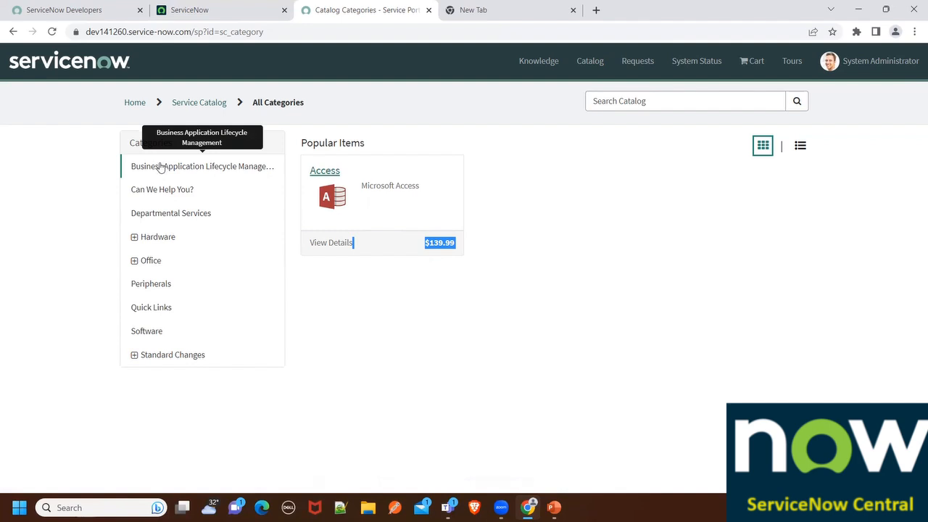
click(591, 105)
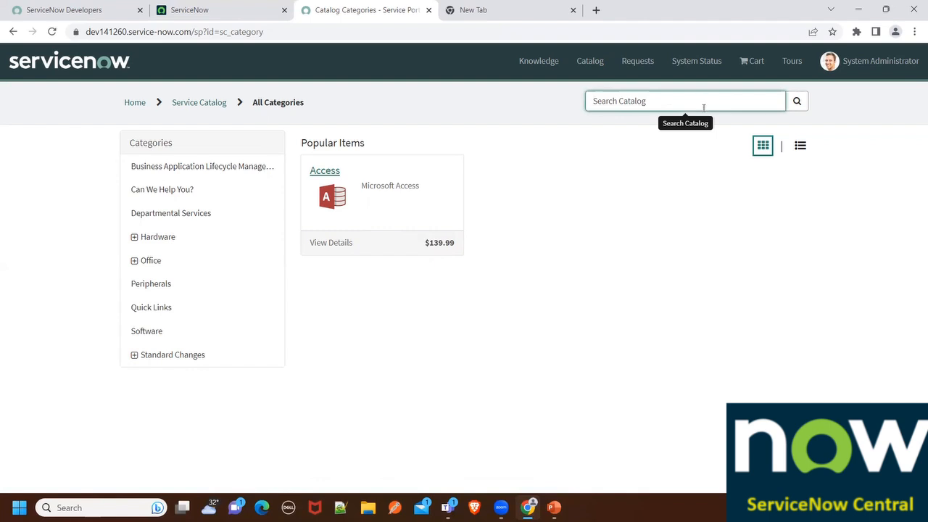
Browse the catalog items under Business Application Lifecycle Management, Can We Help You? and Departmental Services.
click(183, 177)
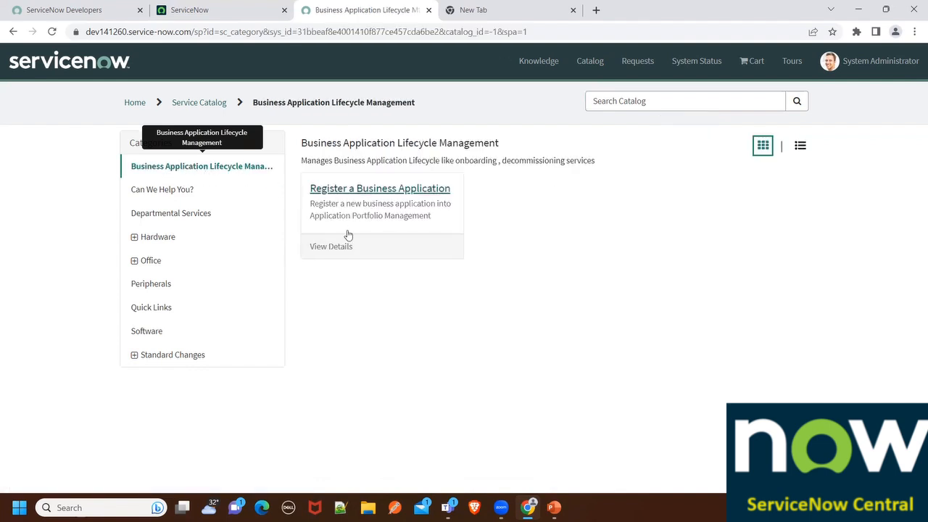
click(164, 189)
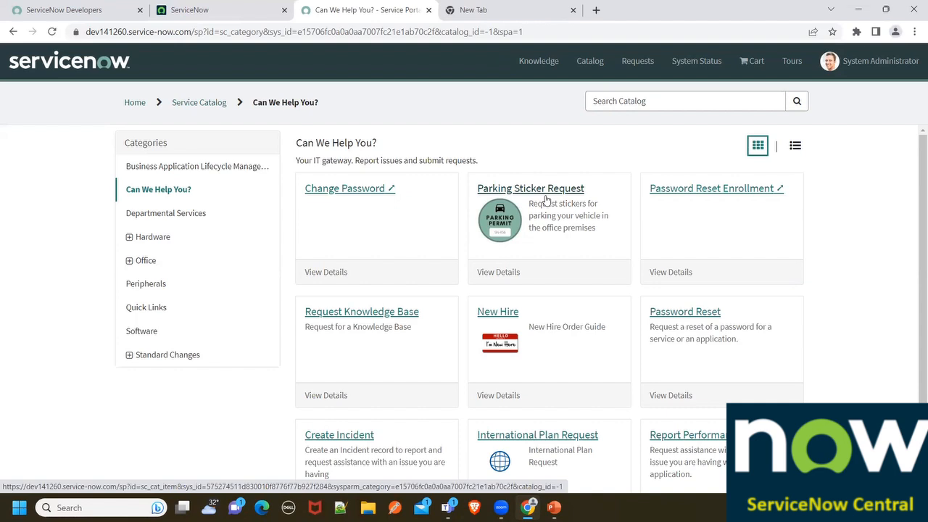
scroll(519, 245, down, 1)
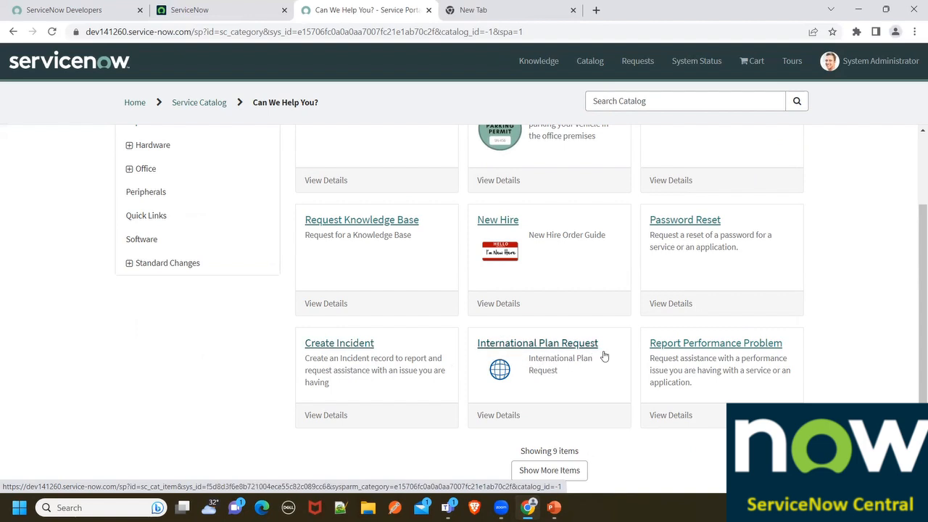
scroll(748, 273, up, 2)
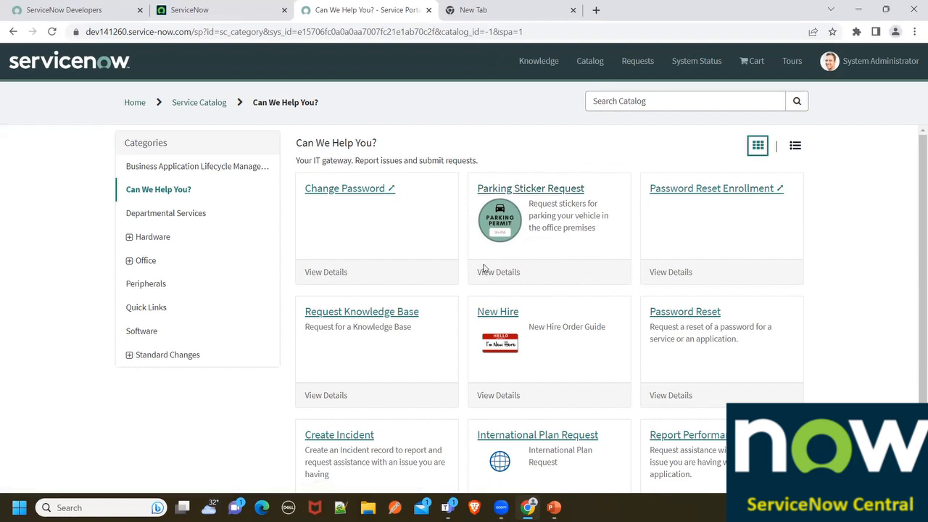
click(204, 215)
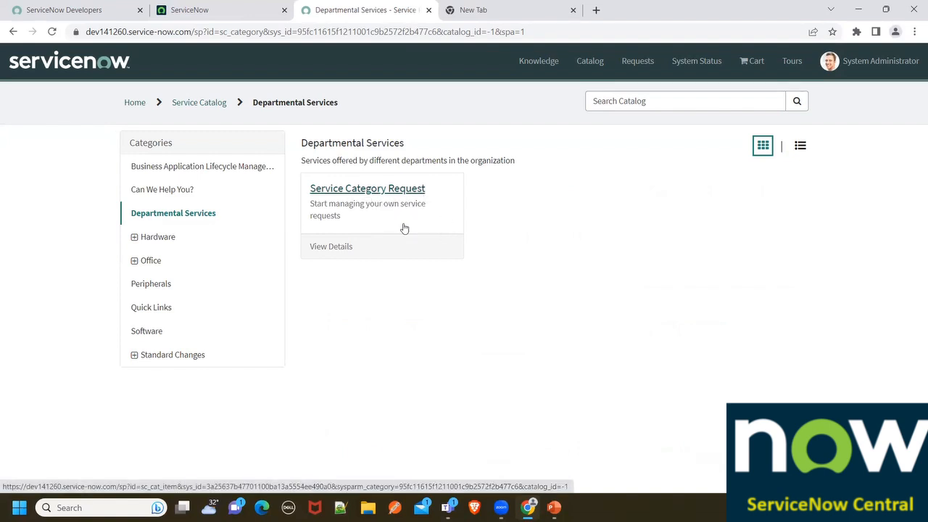
Open the Hardware category and look through its devices and prices.
click(174, 240)
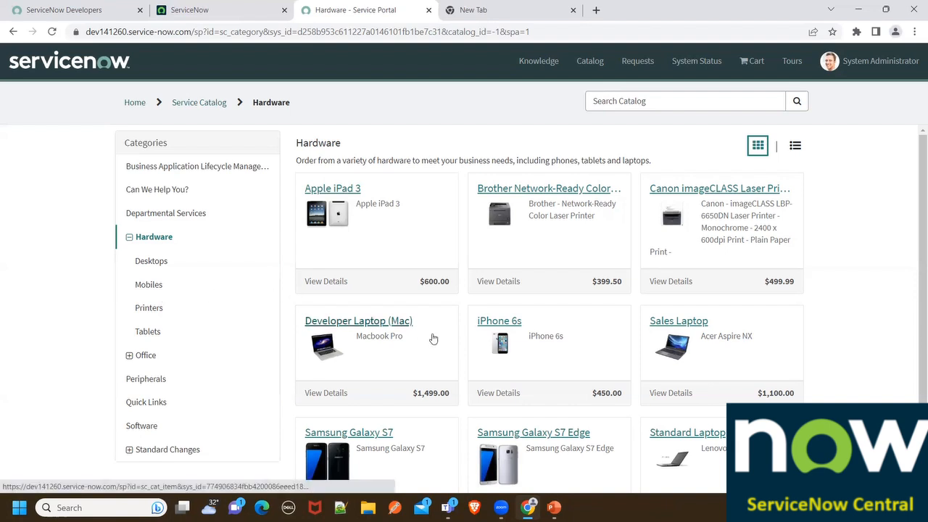
scroll(491, 223, down, 2)
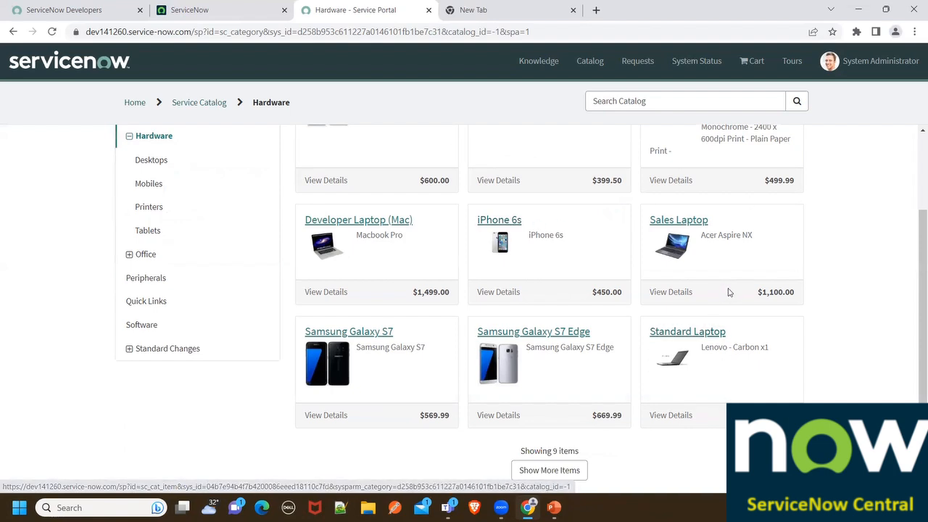
scroll(729, 292, up, 2)
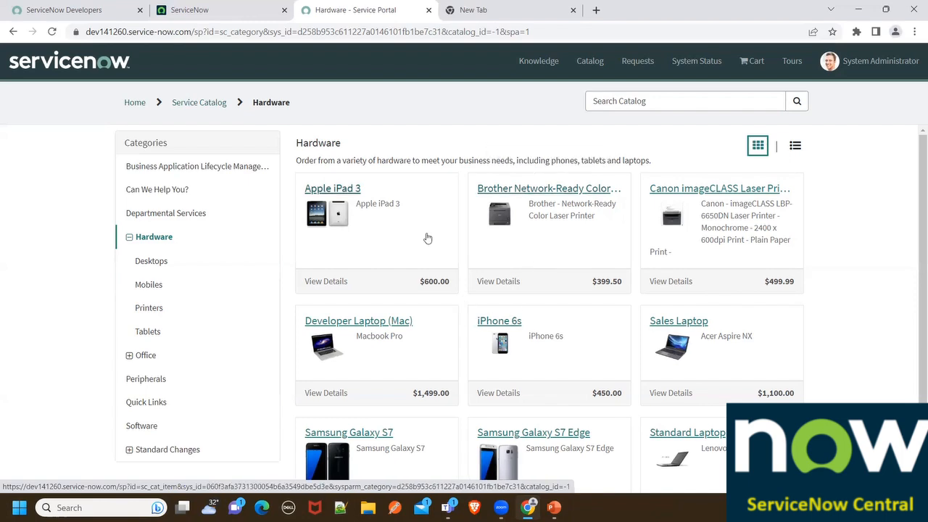
scroll(472, 334, down, 2)
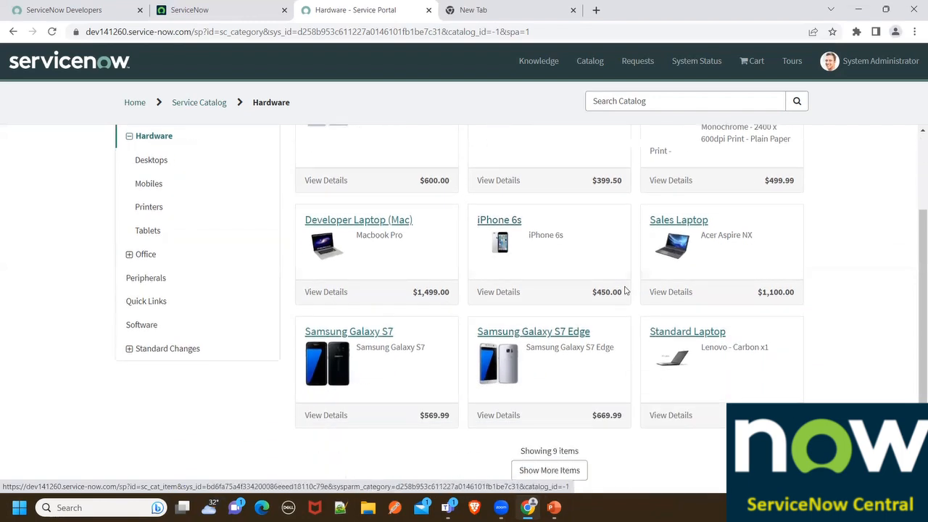
Look through the Mobiles, Printers and Tablets subcategories of Hardware.
click(151, 186)
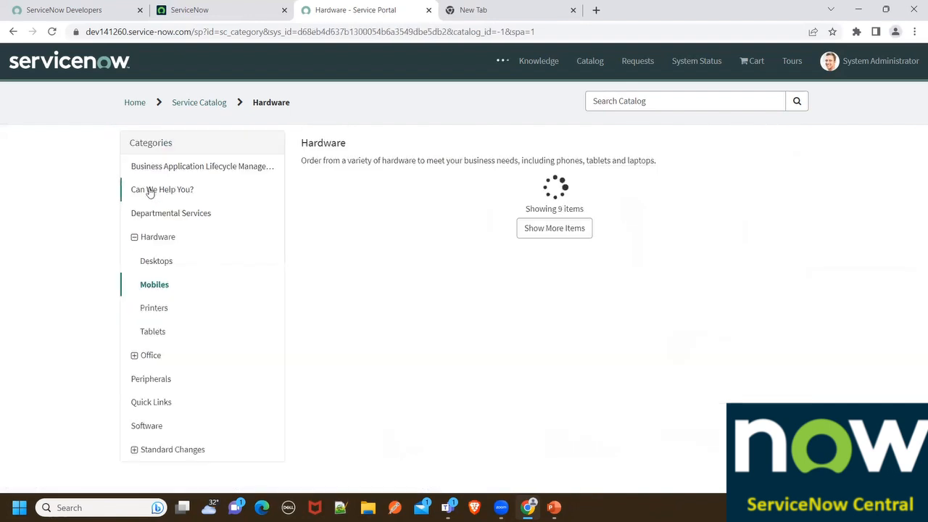
scroll(209, 300, down, 1)
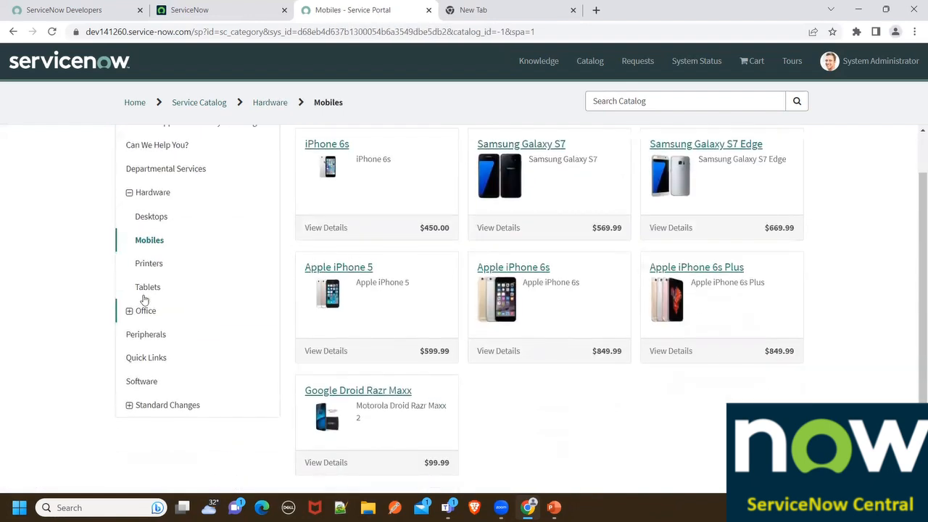
click(153, 266)
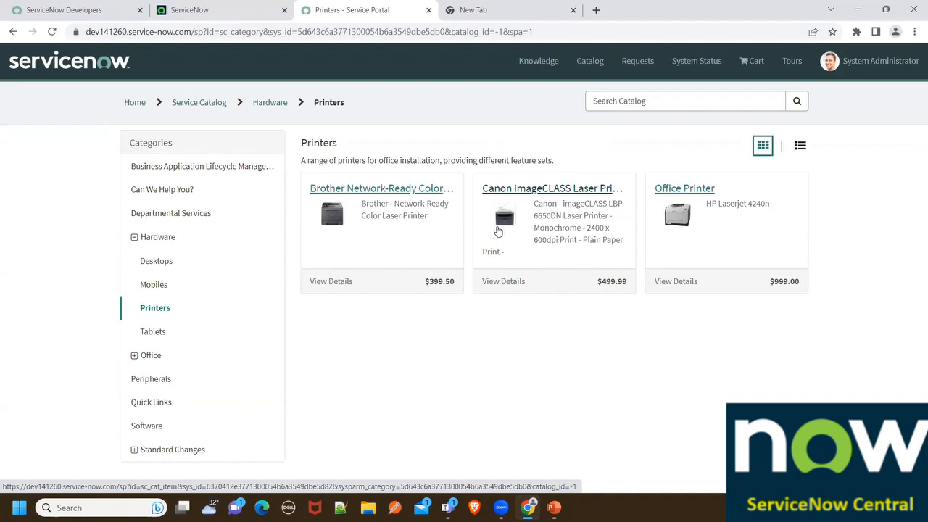
click(162, 330)
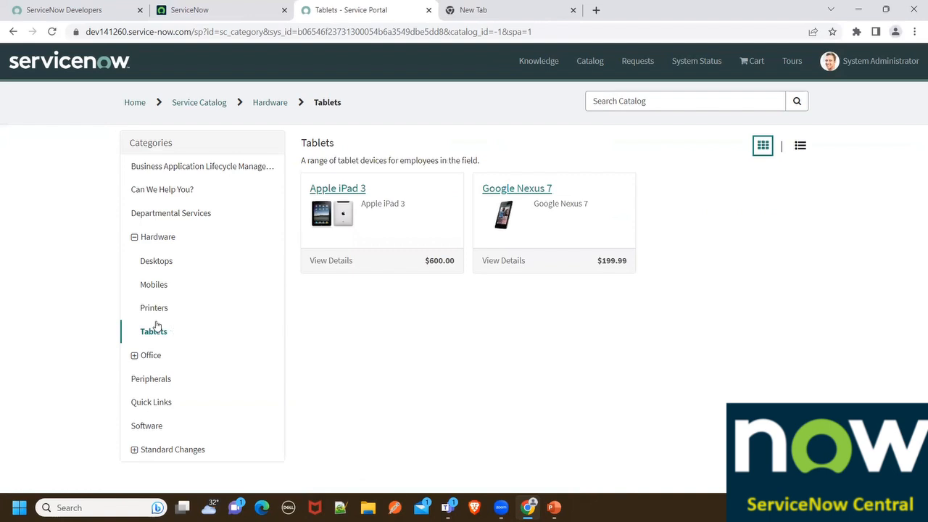
Open the Office category and review the items it offers.
click(145, 356)
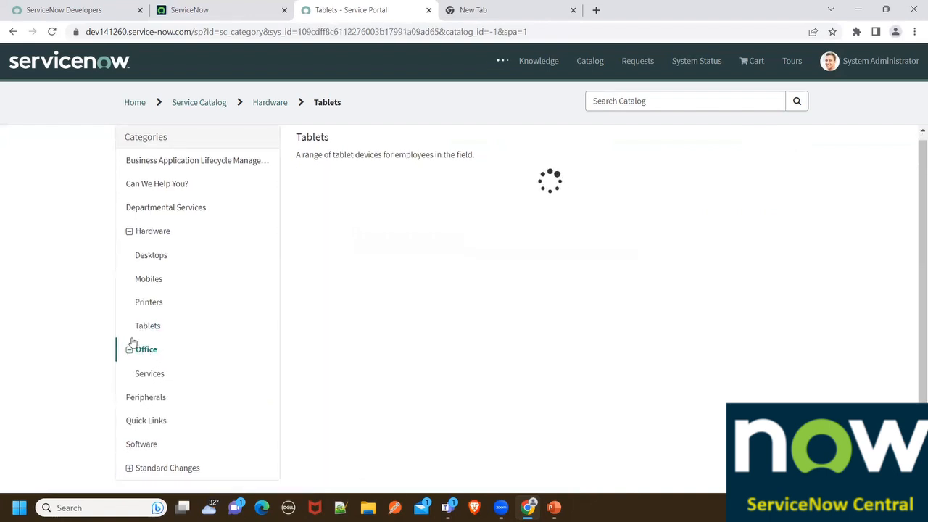
scroll(249, 341, down, 2)
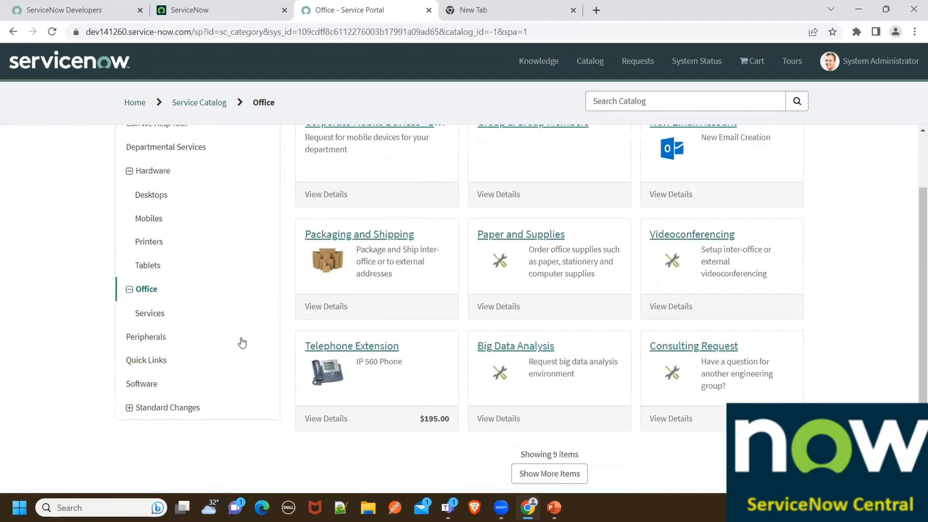
scroll(370, 301, up, 2)
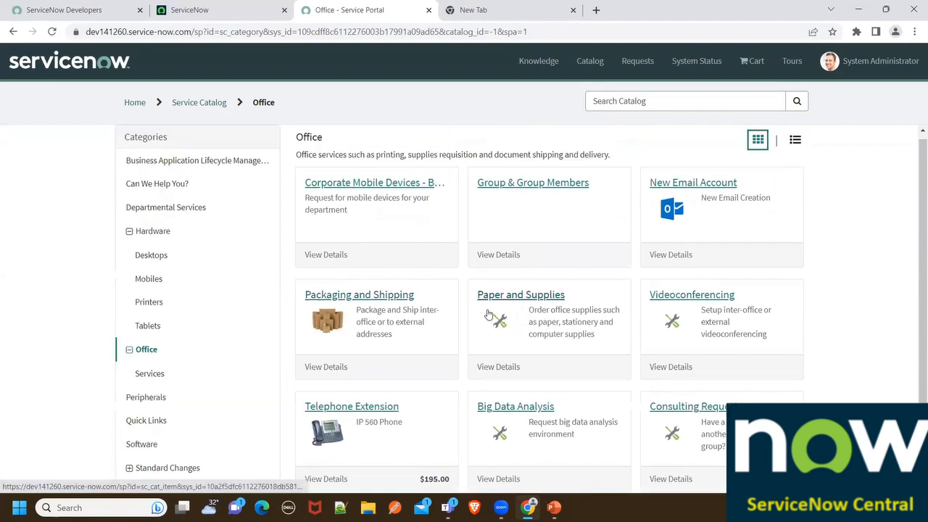
scroll(551, 341, down, 2)
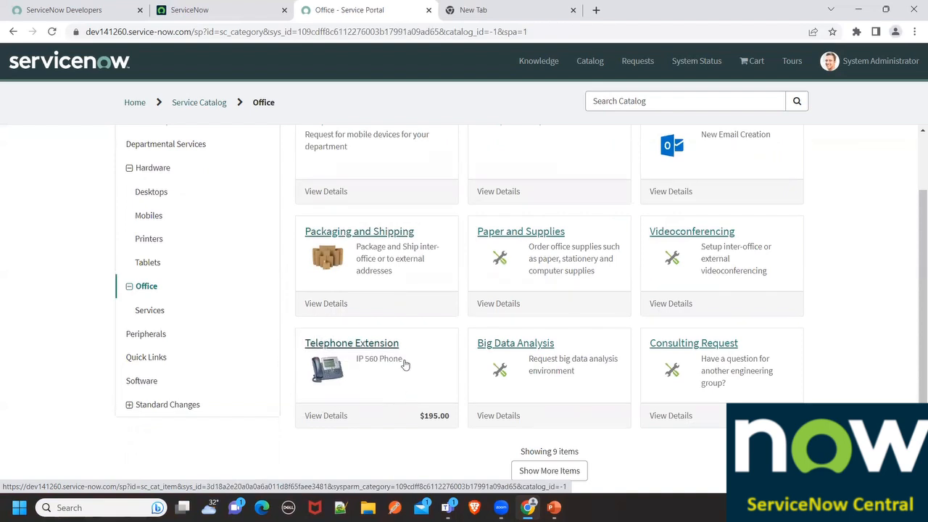
Review the items in the Services subcategory of Office and in the Peripherals category.
click(158, 312)
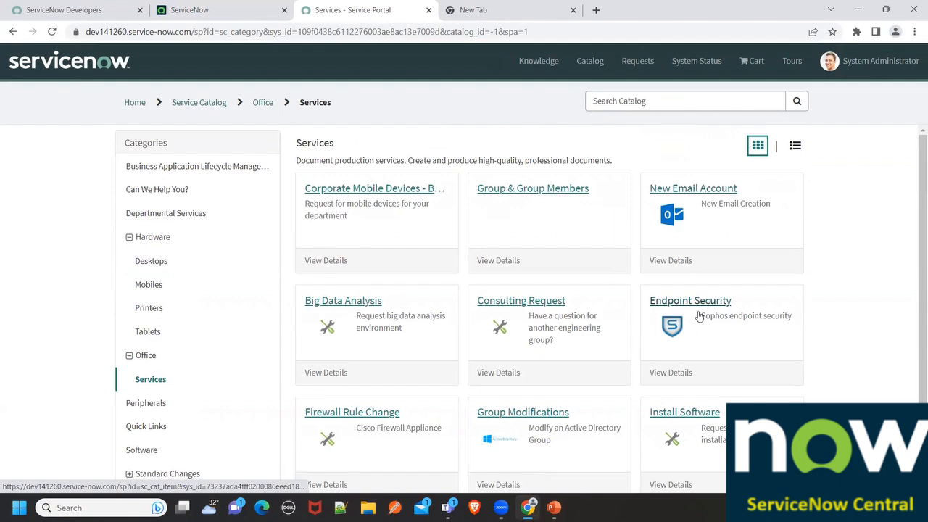
scroll(616, 310, down, 1)
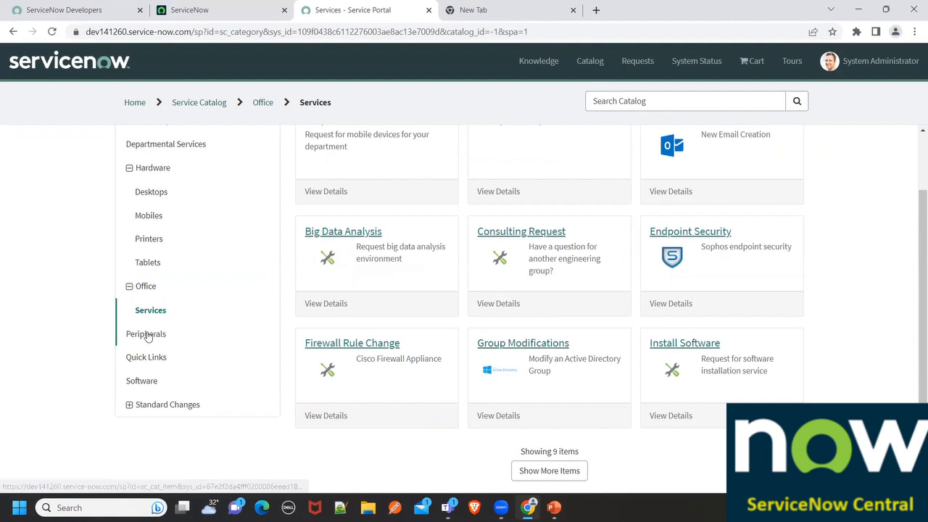
click(146, 333)
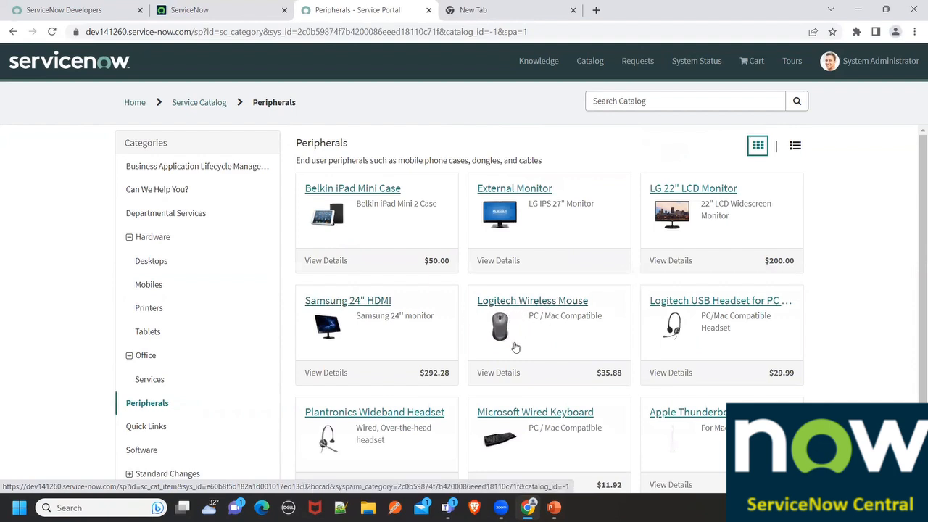
scroll(536, 311, down, 1)
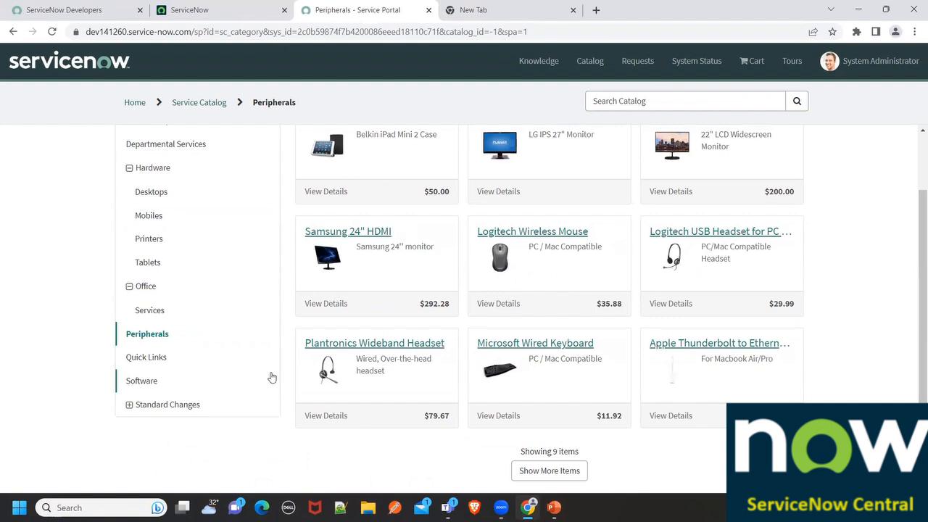
Open the Software category and examine the listed products and the price of Access.
click(143, 381)
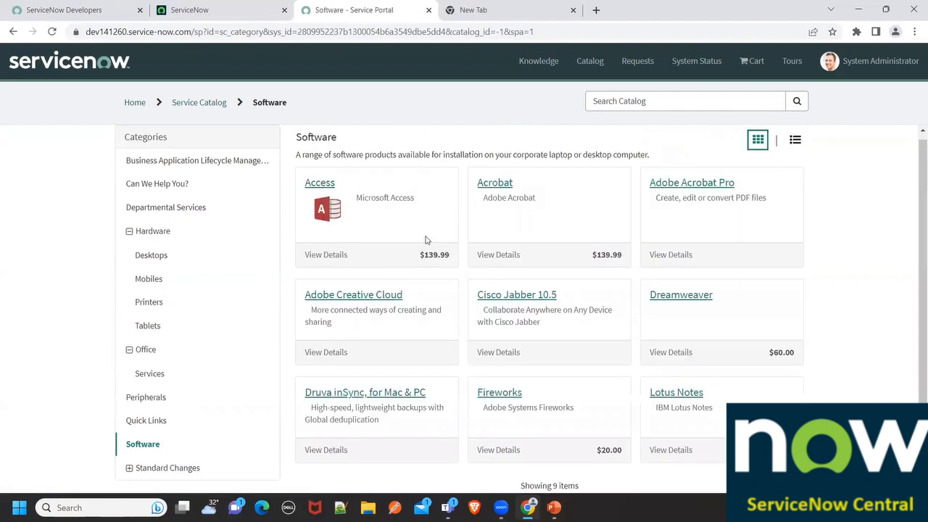
scroll(182, 408, down, 1)
scroll(424, 313, up, 1)
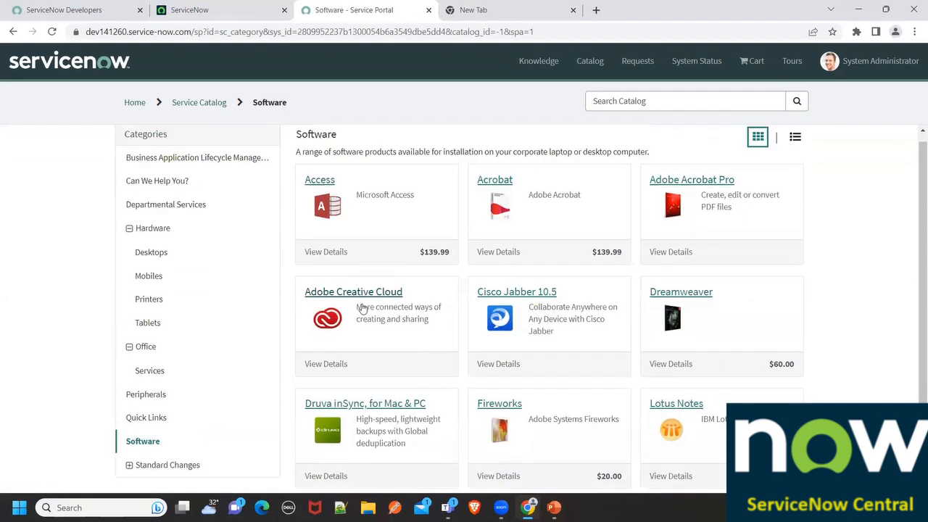
scroll(442, 307, down, 1)
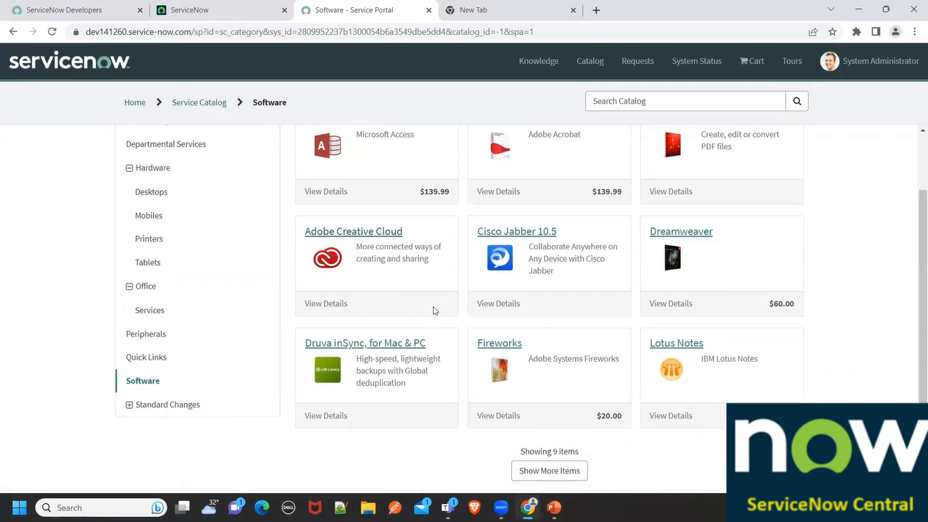
scroll(438, 311, up, 1)
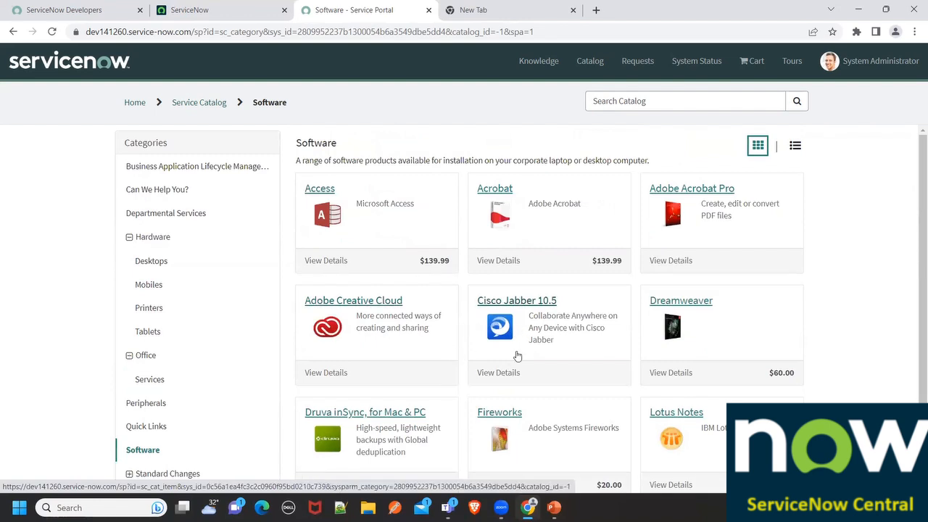
scroll(396, 213, down, 1)
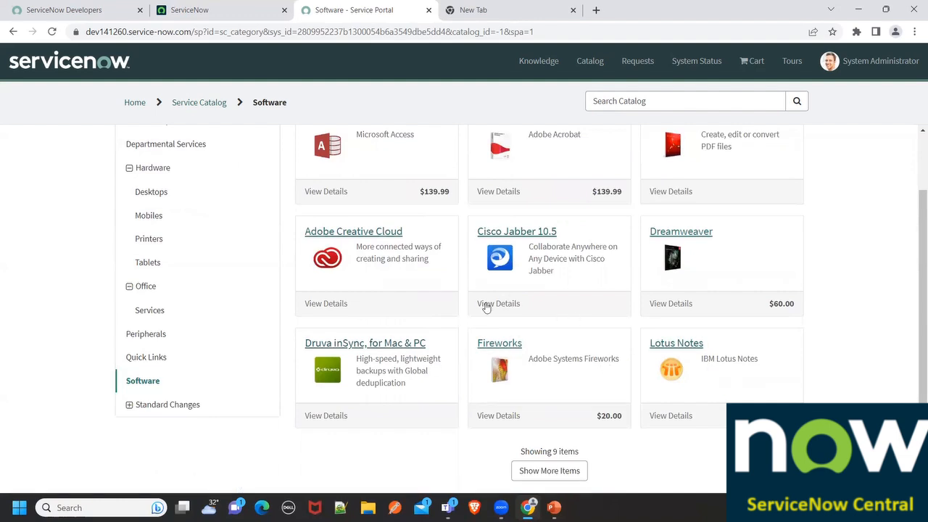
scroll(427, 249, up, 1)
drag(420, 254, 439, 252)
click(407, 251)
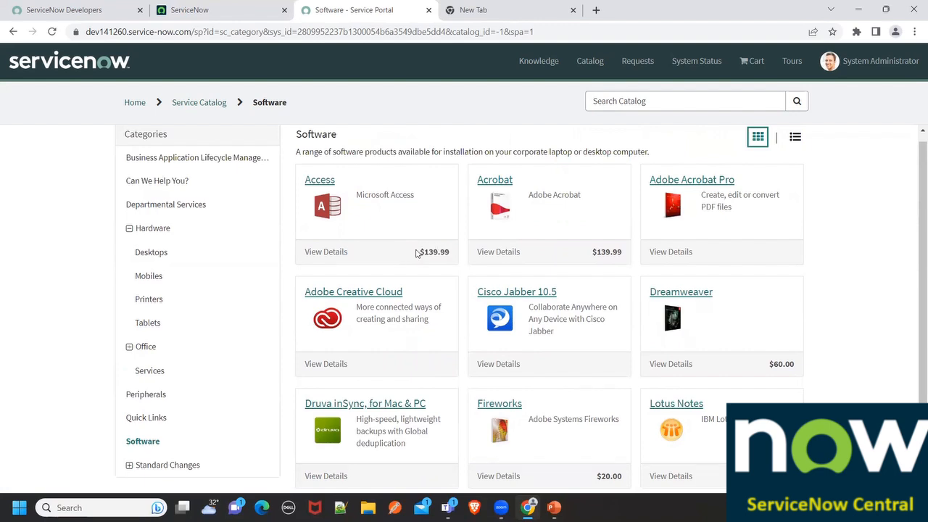
View the Adobe Creative Cloud item's details and go back to the Software category.
scroll(520, 340, down, 1)
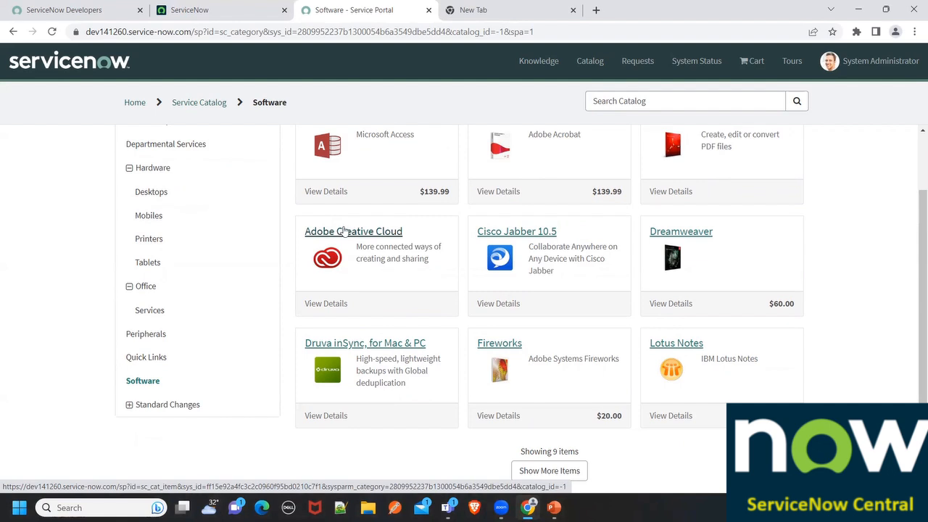
scroll(347, 239, up, 1)
scroll(508, 261, down, 1)
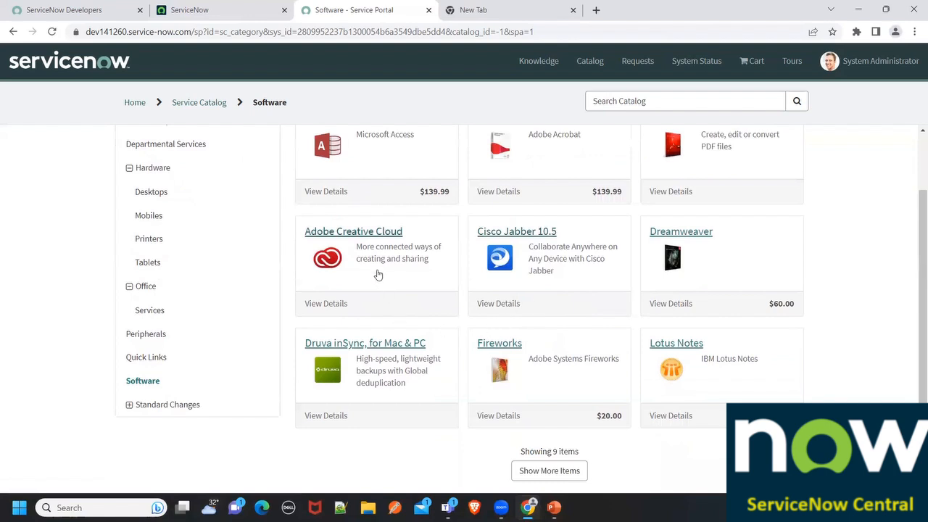
click(362, 236)
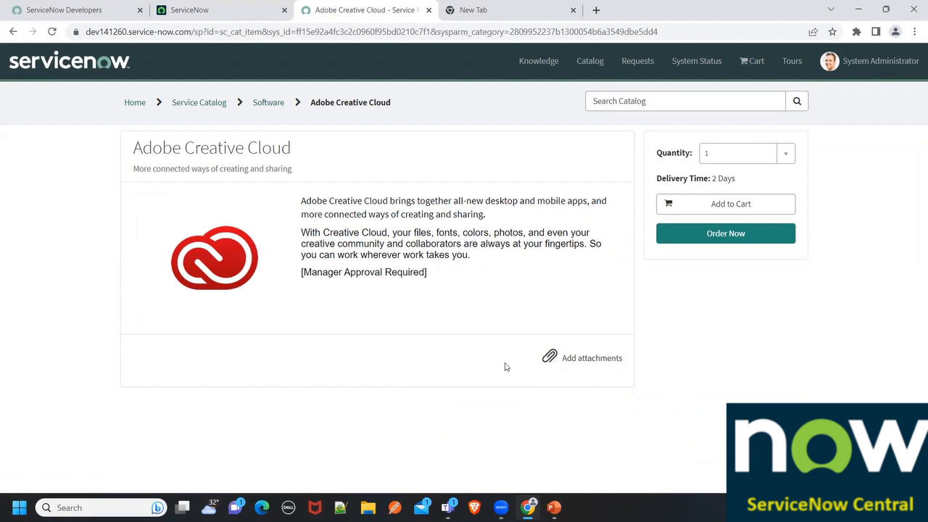
click(276, 105)
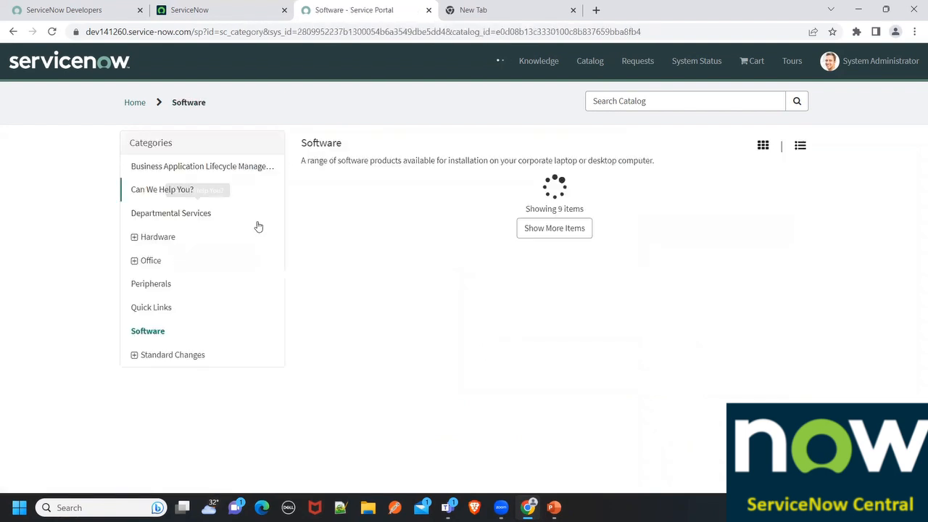
Review the products in the Software category and open the Standard Changes category.
scroll(310, 352, down, 1)
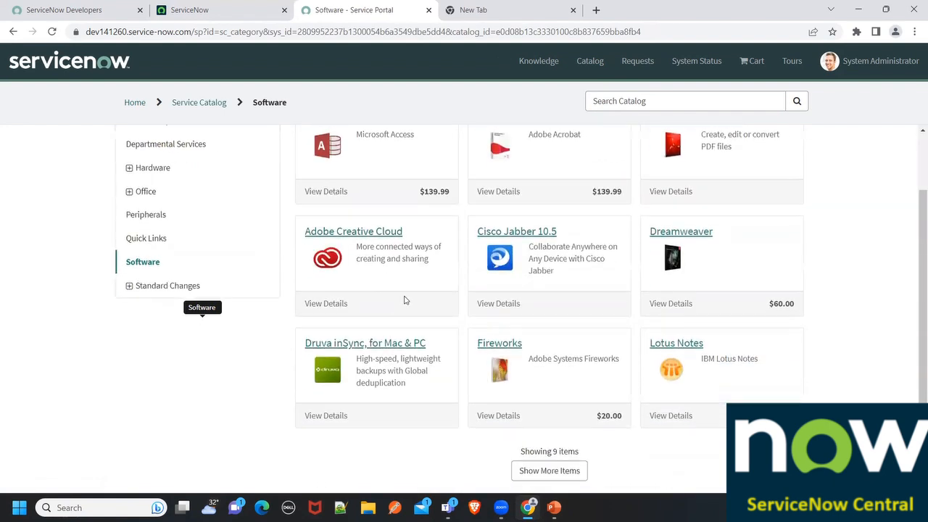
scroll(519, 263, up, 1)
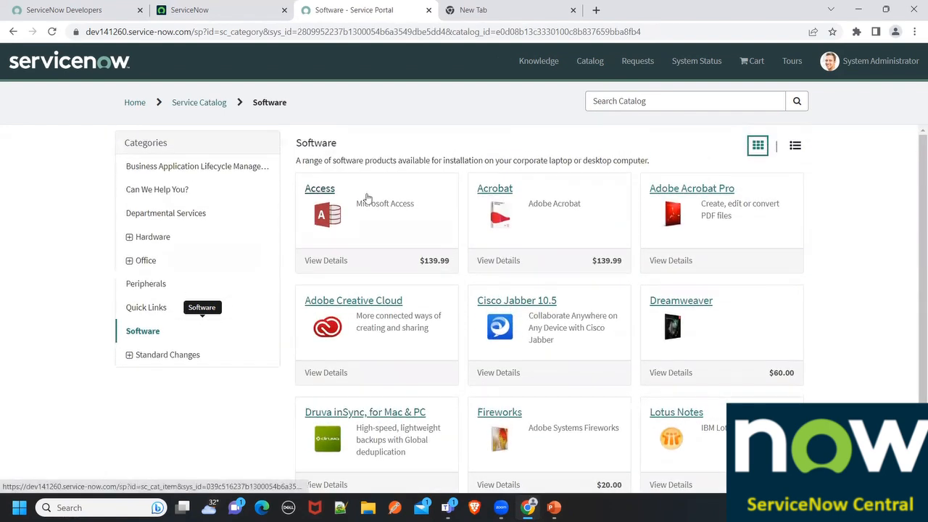
scroll(558, 290, down, 1)
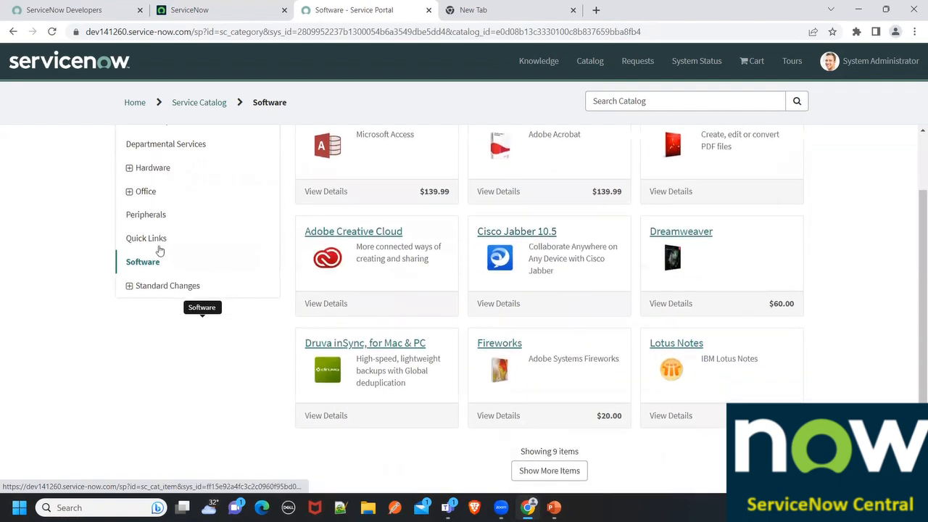
click(143, 285)
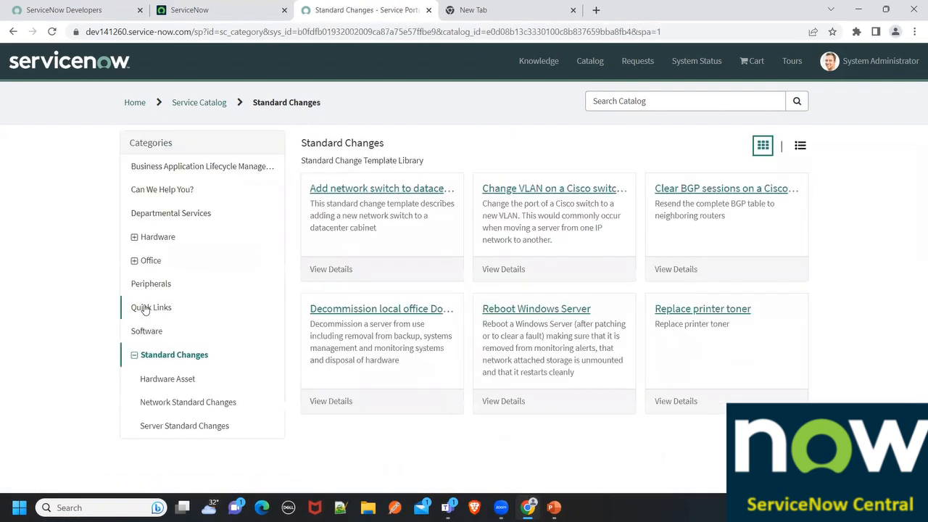
Return to the Peripherals category and open the Logitech Wireless Mouse item.
click(145, 309)
click(158, 285)
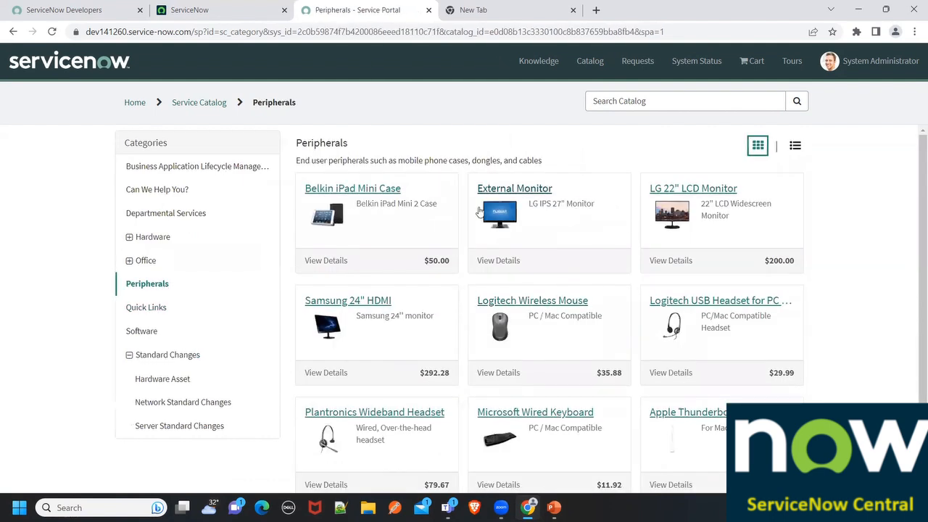
click(517, 303)
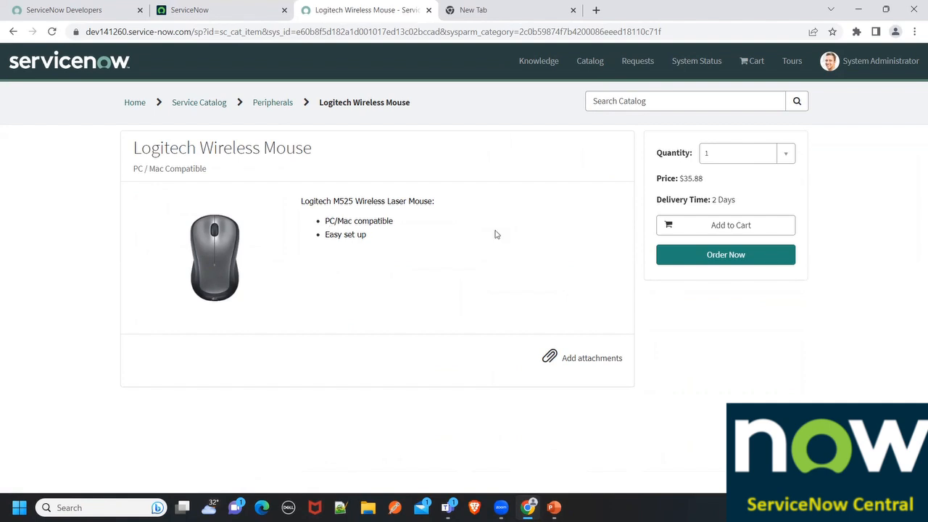
Review the available order quantities for the mouse and set the quantity to 2.
click(732, 156)
scroll(788, 228, down, 2)
scroll(788, 229, up, 2)
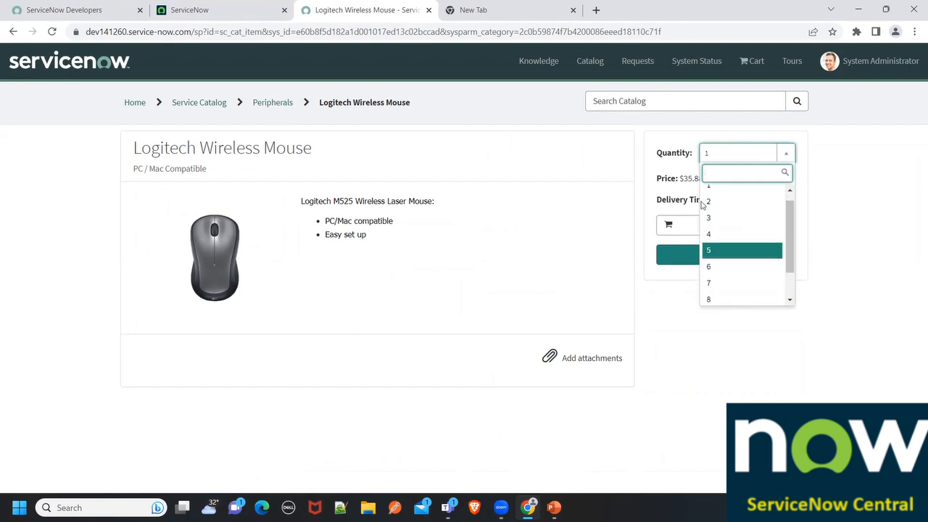
scroll(718, 214, up, 1)
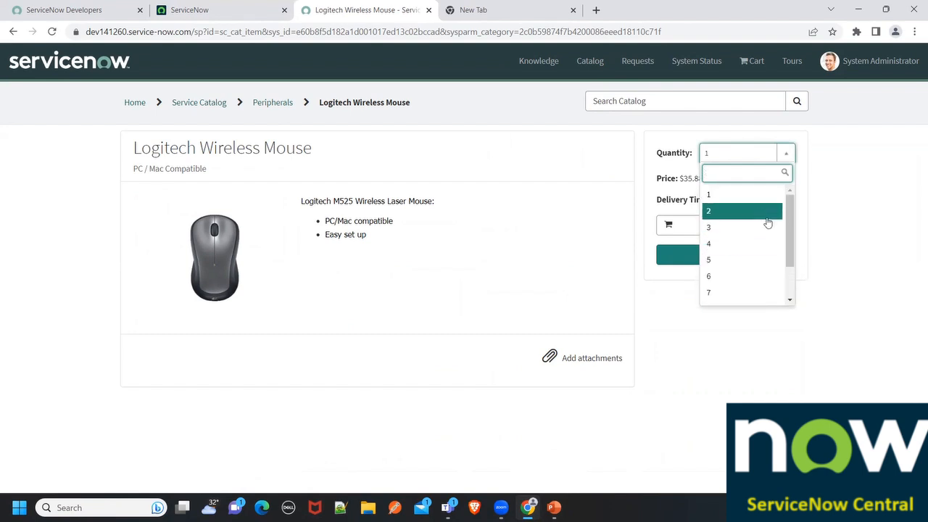
scroll(789, 218, down, 2)
scroll(794, 206, up, 2)
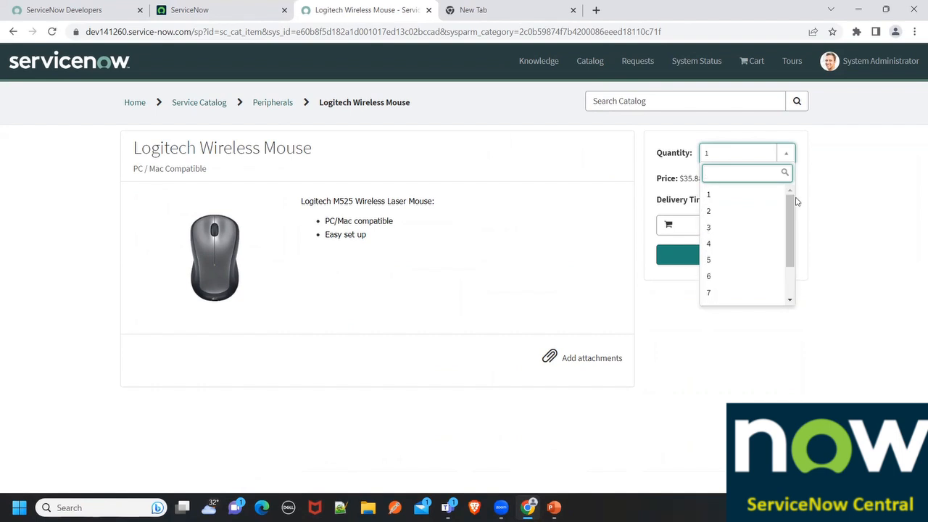
click(729, 211)
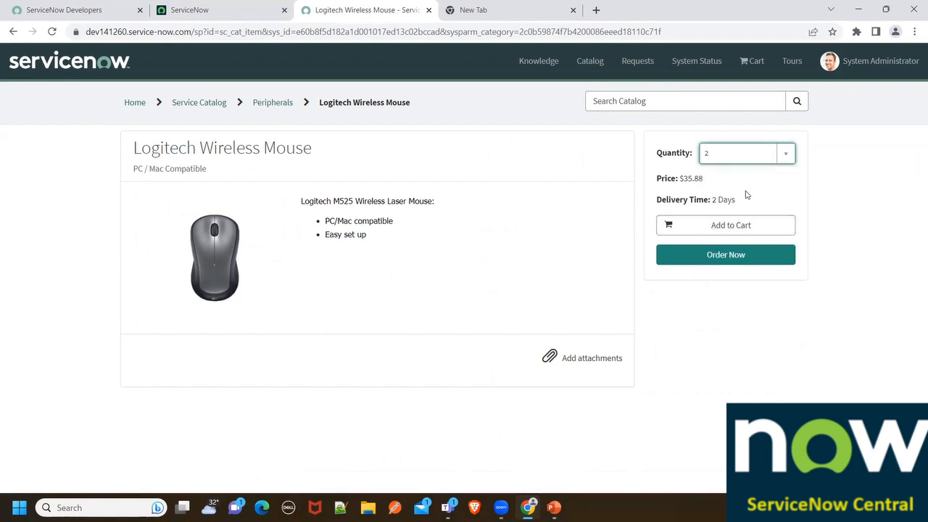
Examine the price and delivery time given for the Logitech Wireless Mouse.
drag(656, 201, 744, 207)
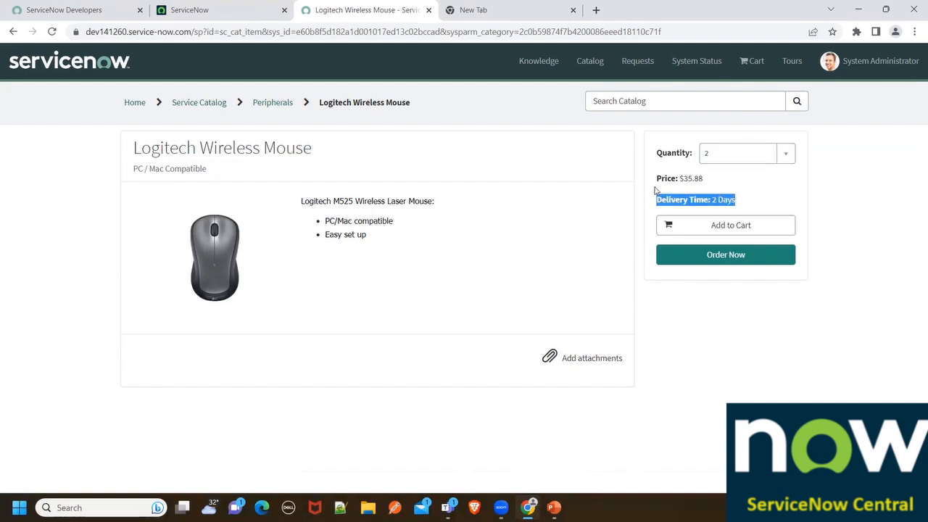
drag(656, 178, 714, 178)
drag(765, 202, 642, 202)
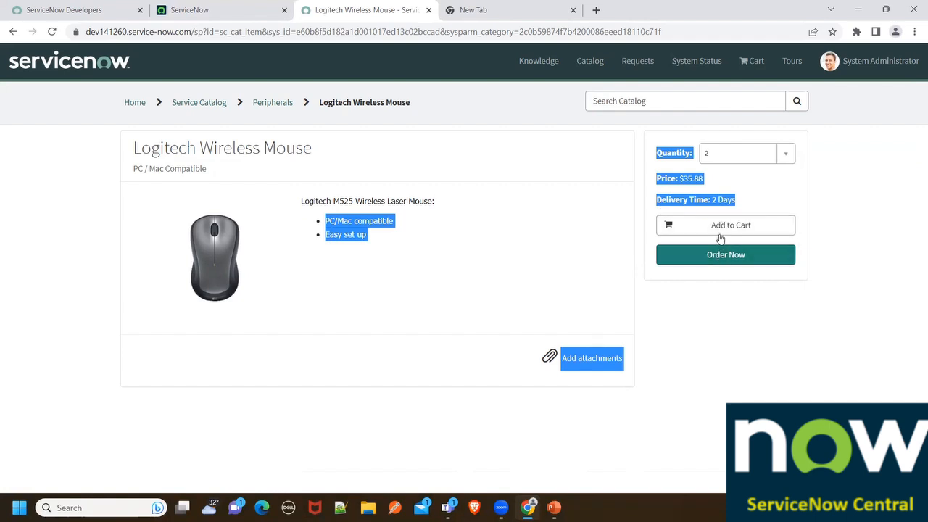
Order the mouse for System Administrator, expand the optional delivery information and special instructions but leave them blank, and check out.
click(724, 258)
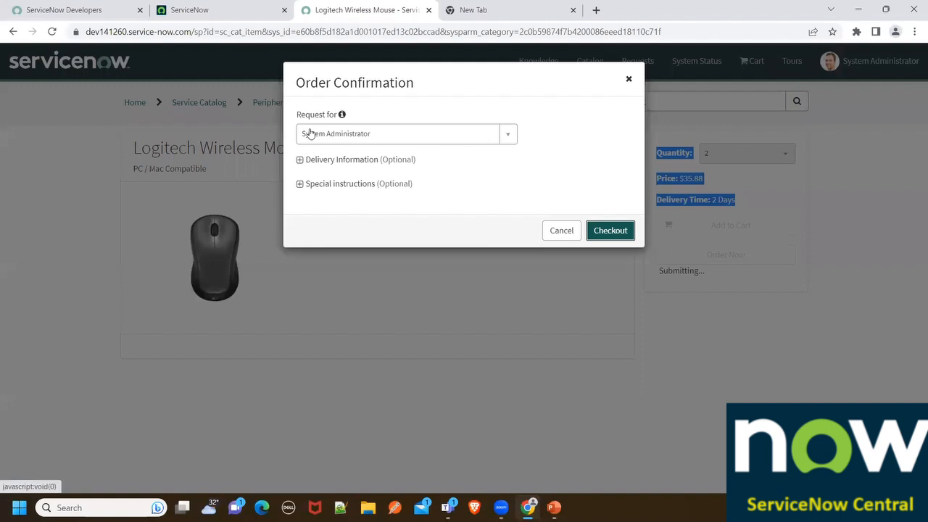
click(340, 133)
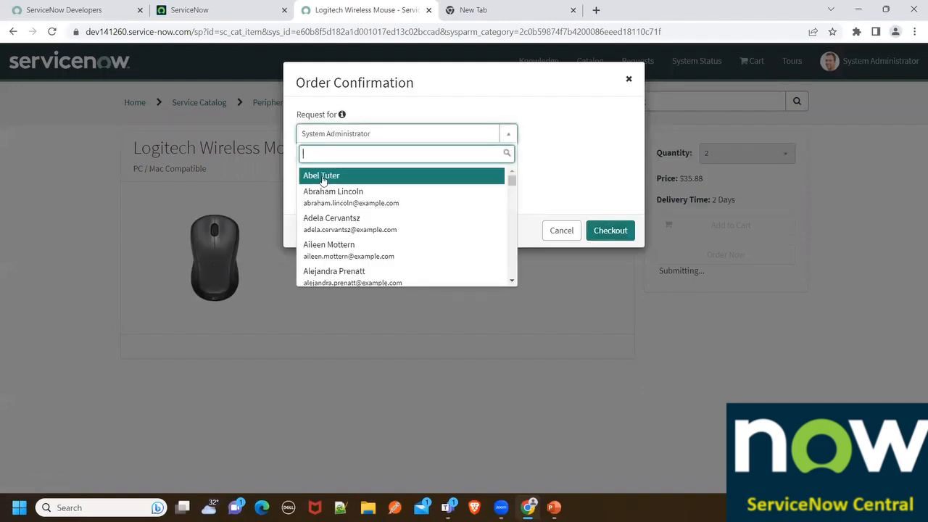
click(555, 158)
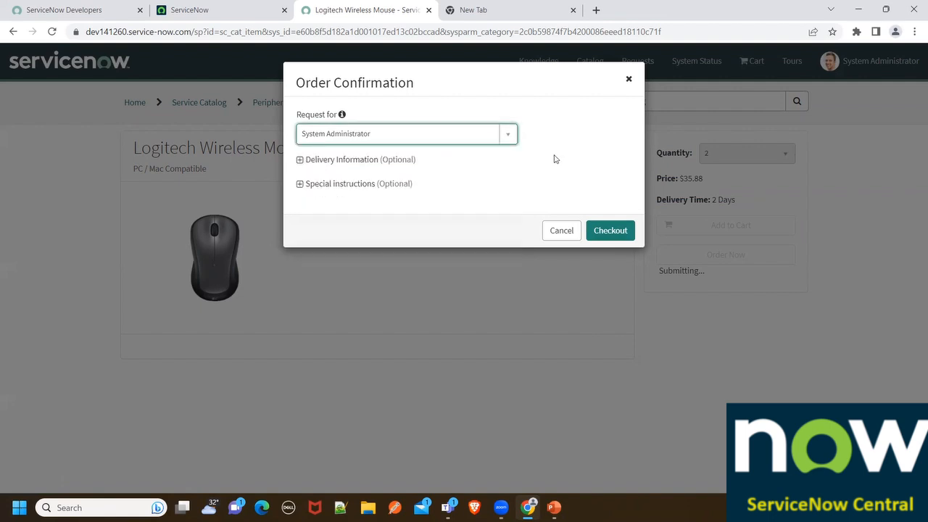
click(299, 160)
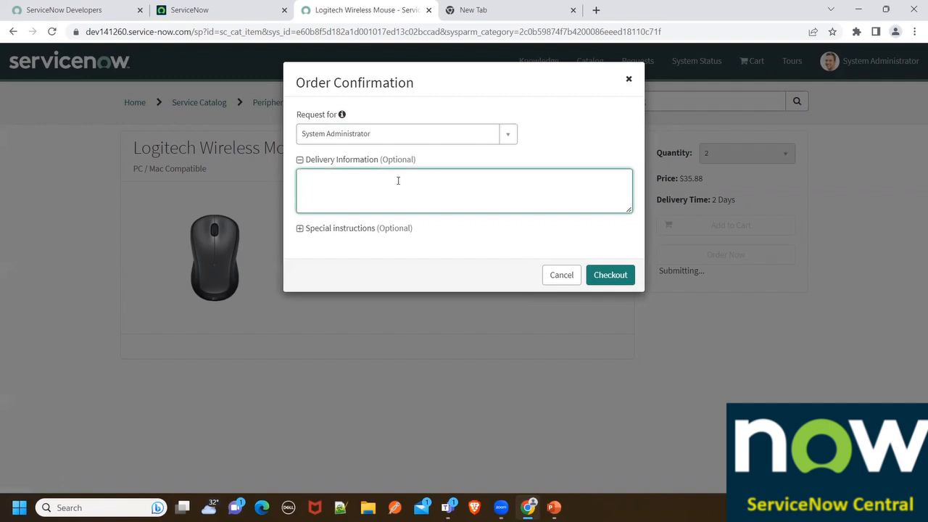
click(300, 228)
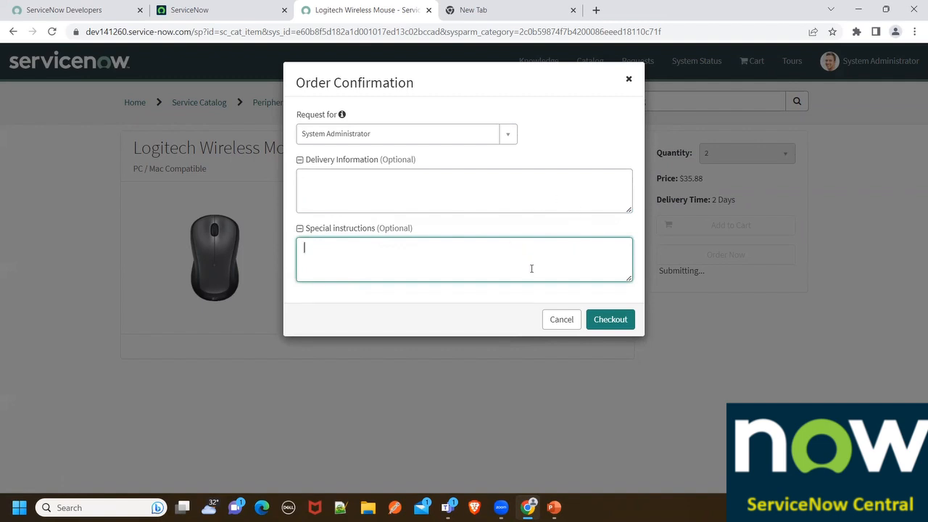
click(600, 320)
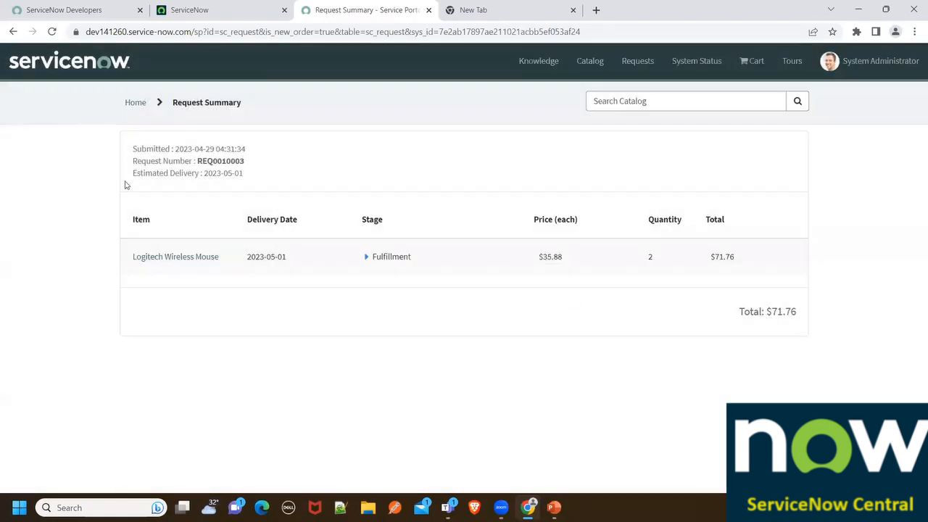
Check the request number in the summary, open the ordered mouse's request and expand its stages.
drag(198, 163, 244, 161)
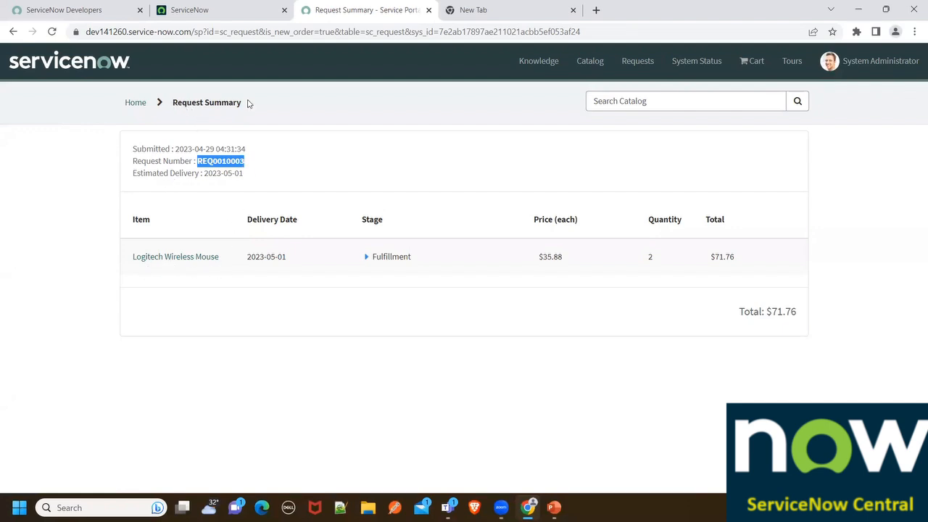
click(178, 258)
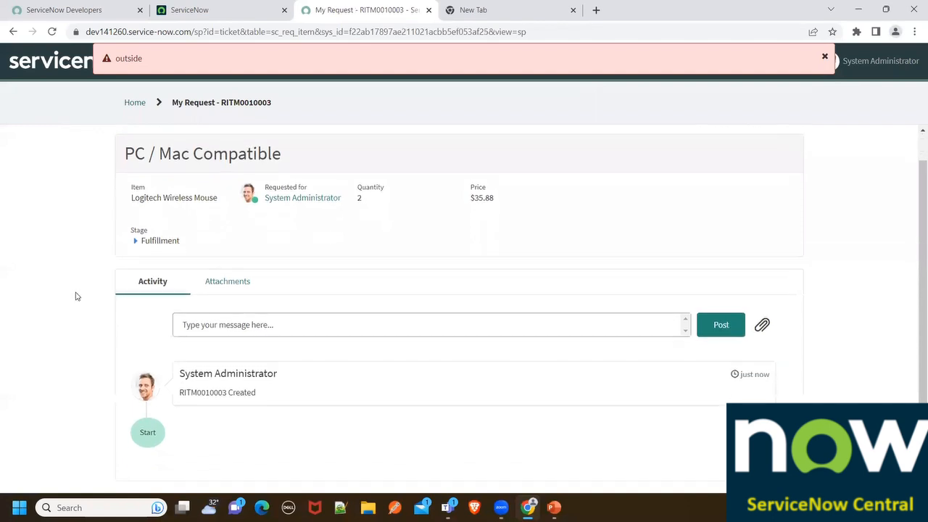
click(135, 272)
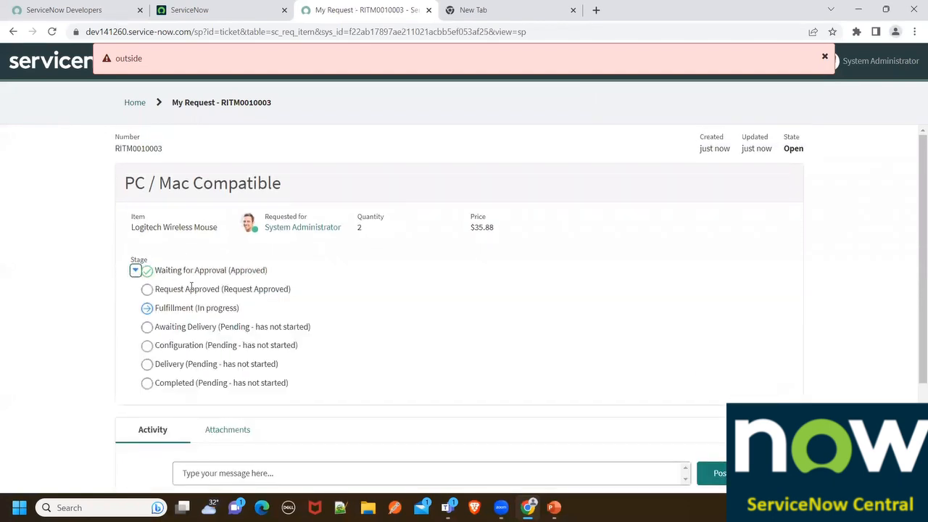
Examine the request's approval and fulfillment stages, its price and the activity section.
drag(155, 270, 291, 282)
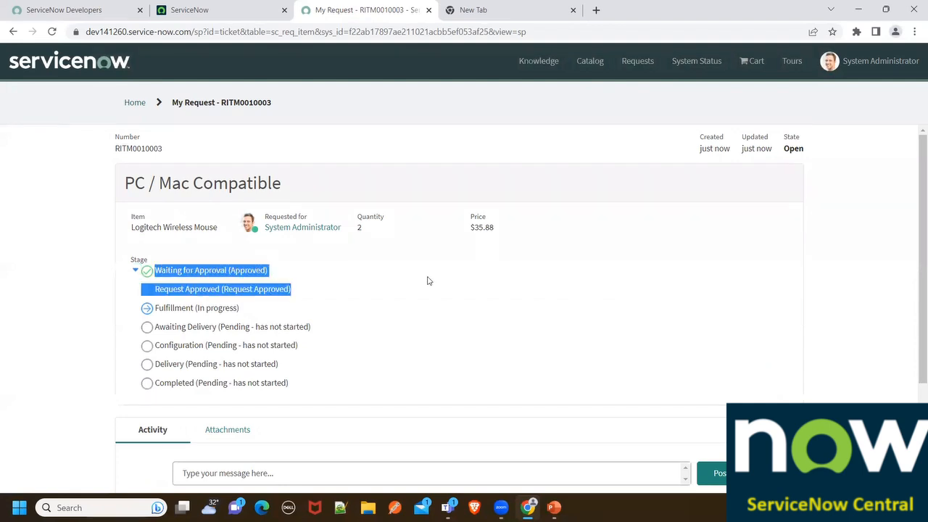
drag(500, 242, 468, 215)
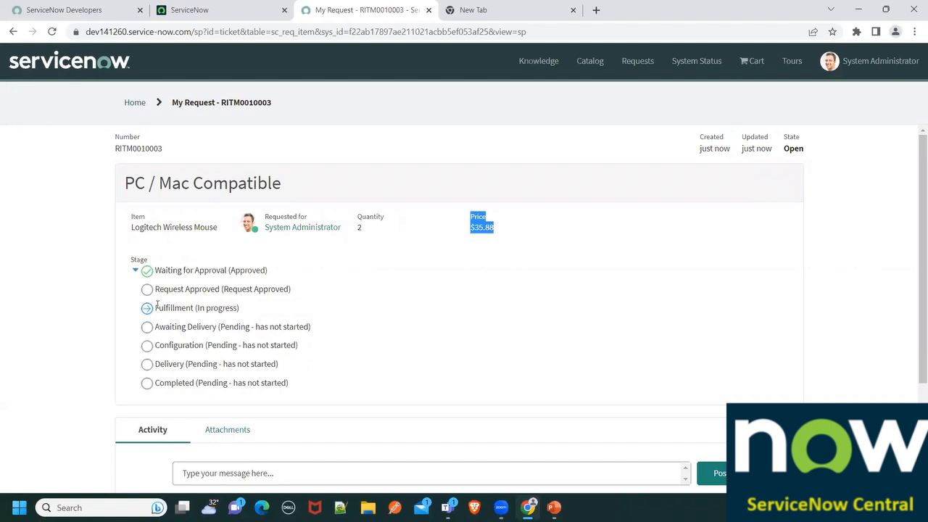
scroll(161, 304, down, 1)
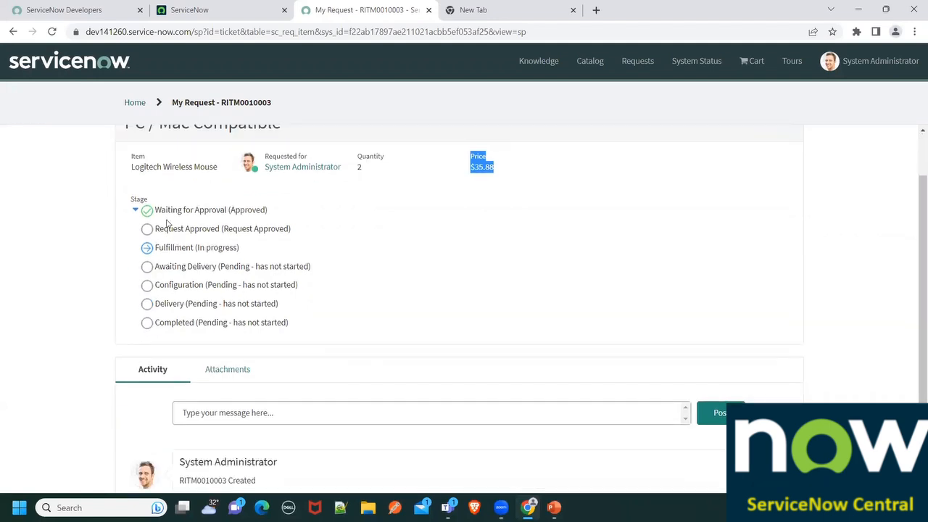
drag(153, 208, 297, 216)
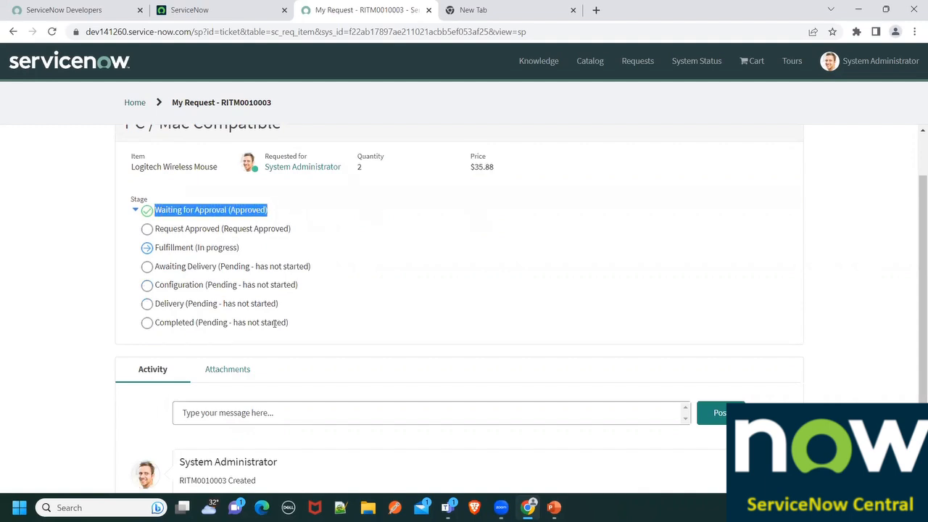
scroll(274, 323, down, 1)
scroll(300, 335, up, 2)
scroll(336, 315, down, 2)
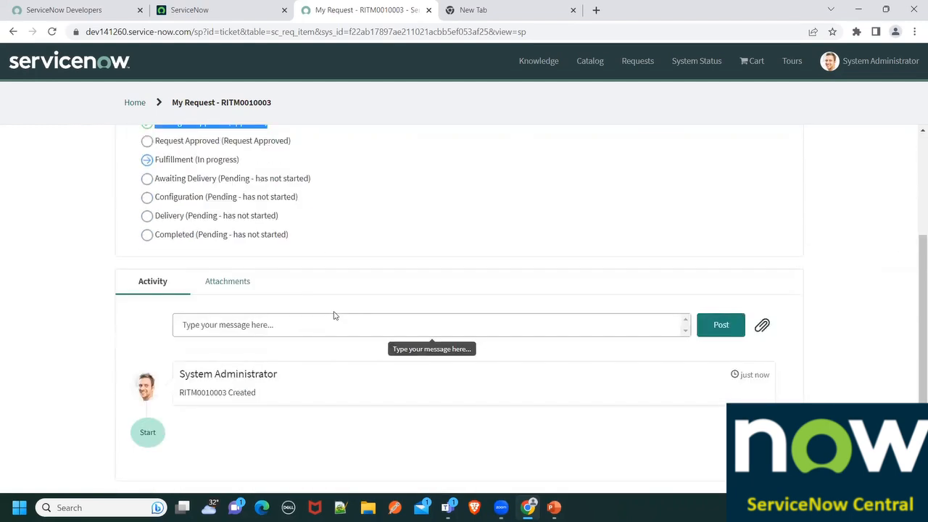
Post the message "Where is my product" in the request's activity stream.
click(205, 323)
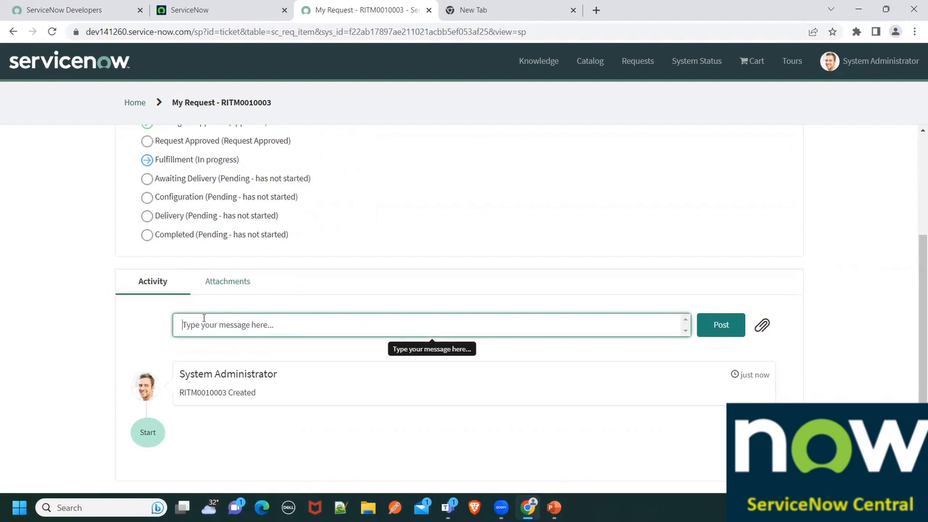
text(Where is my product)
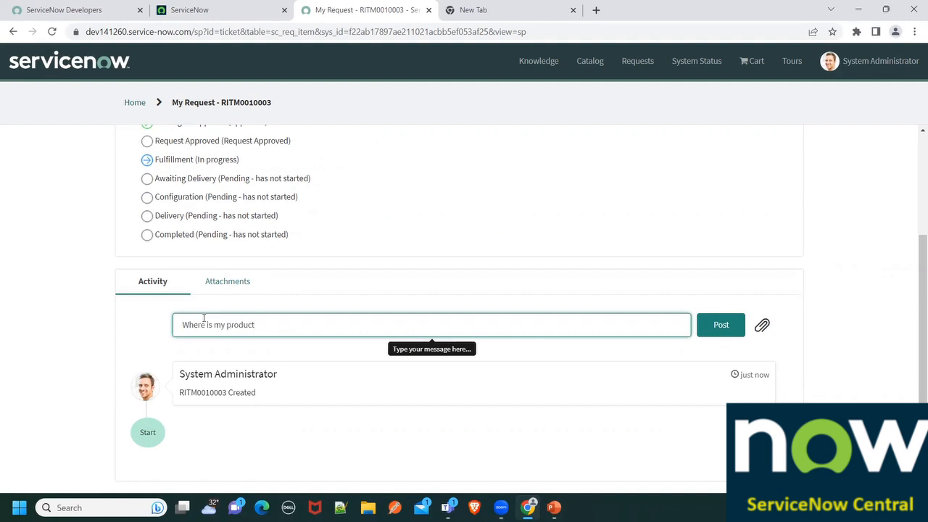
click(719, 326)
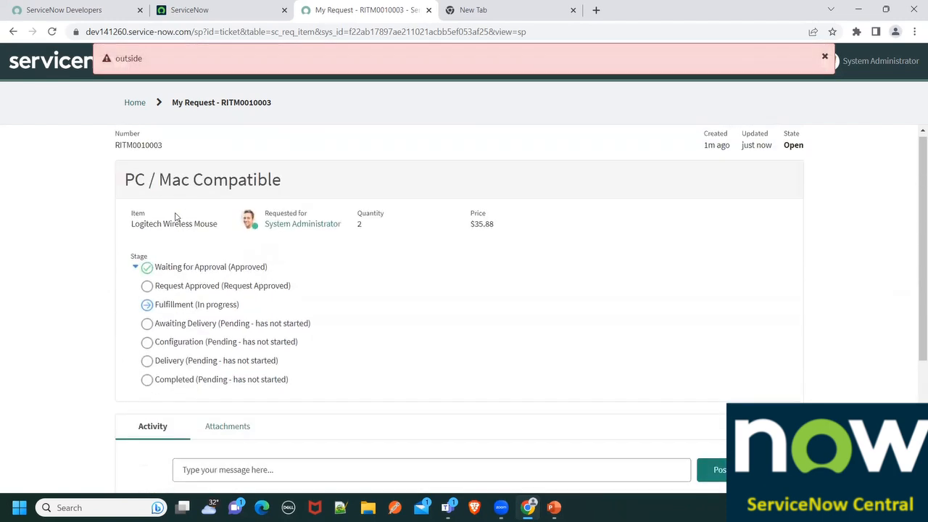
Copy the requested item's number and look it up with the global search in the main ServiceNow instance.
double_click(134, 149)
key(ctrl+c)
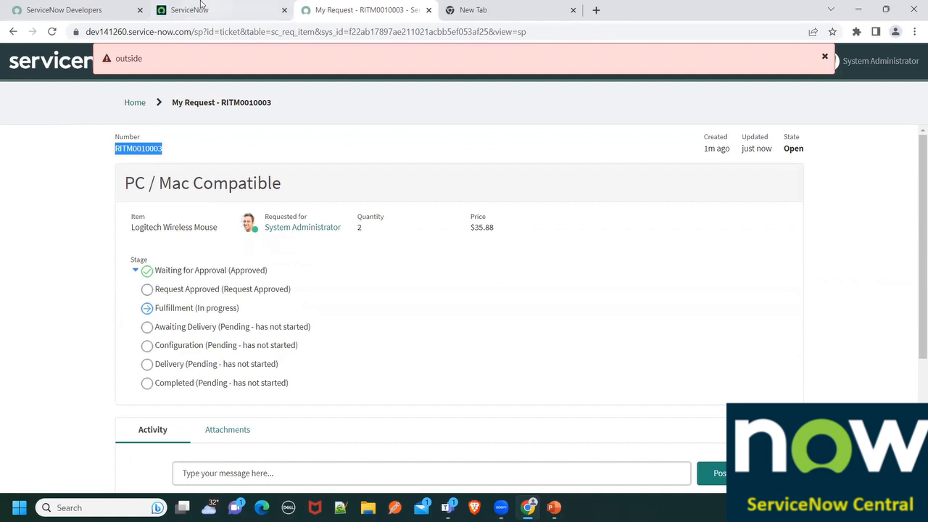
click(197, 8)
click(803, 58)
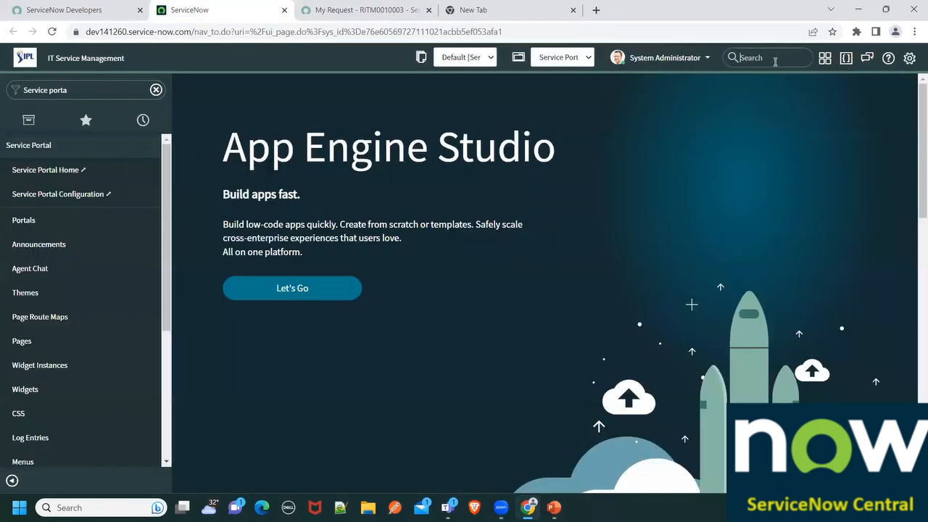
key(ctrl+v)
key(Return)
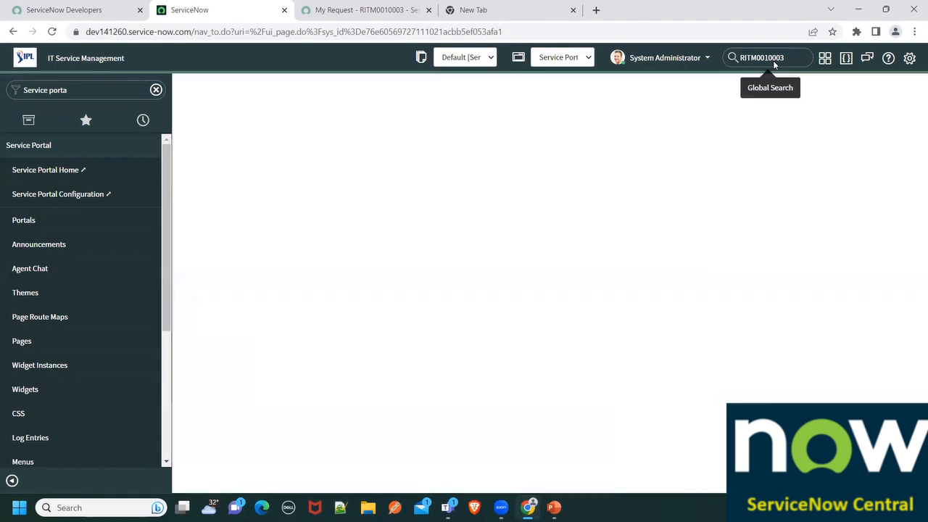
Review the requested item record's fields and the posted comment in its activities.
scroll(261, 273, down, 4)
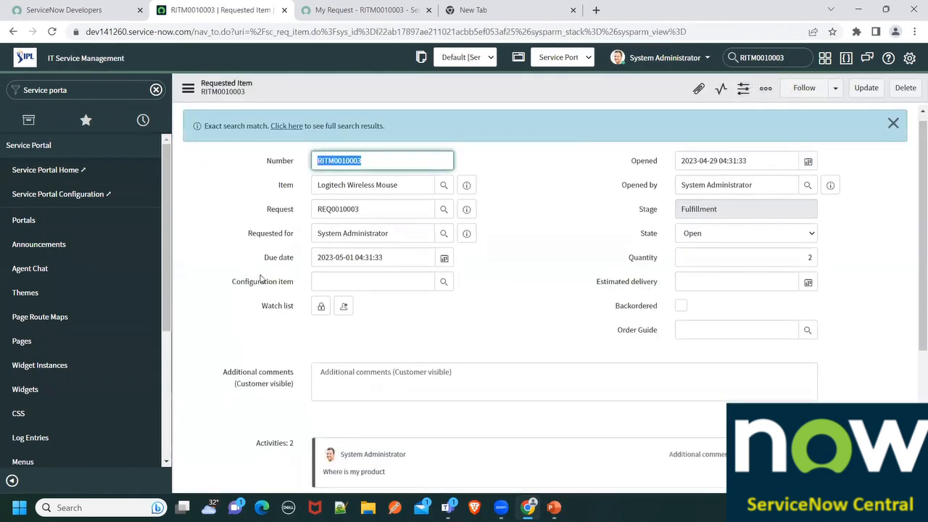
scroll(377, 192, up, 2)
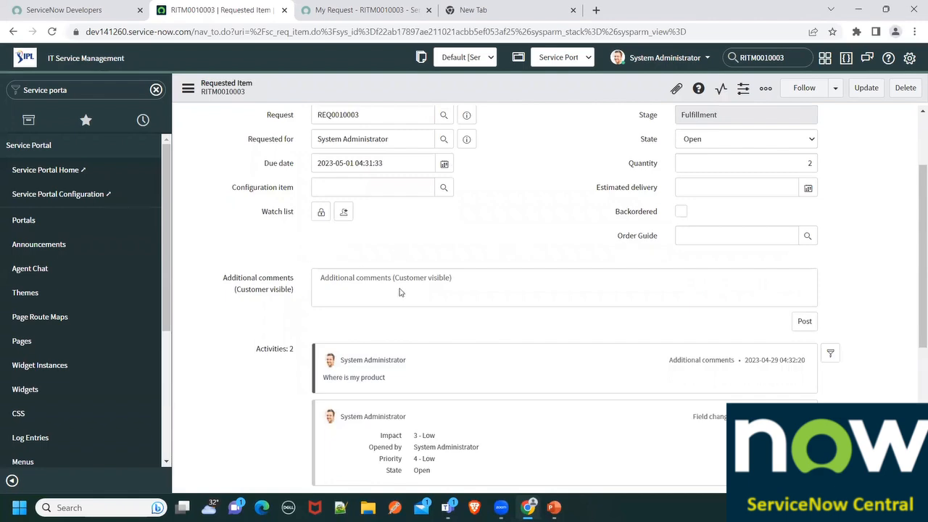
scroll(648, 221, down, 4)
scroll(300, 192, up, 5)
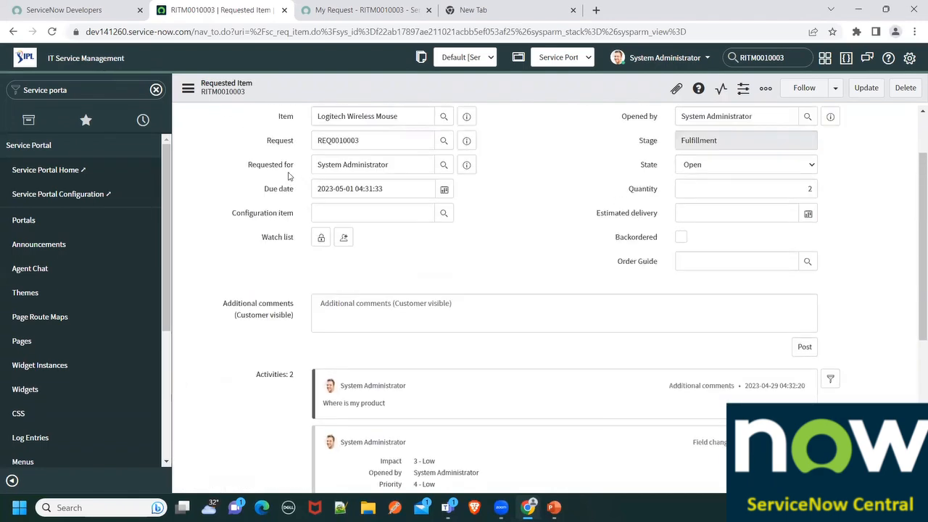
Open the catalog task linked to the requested item and examine its fields and description.
scroll(290, 178, up, 2)
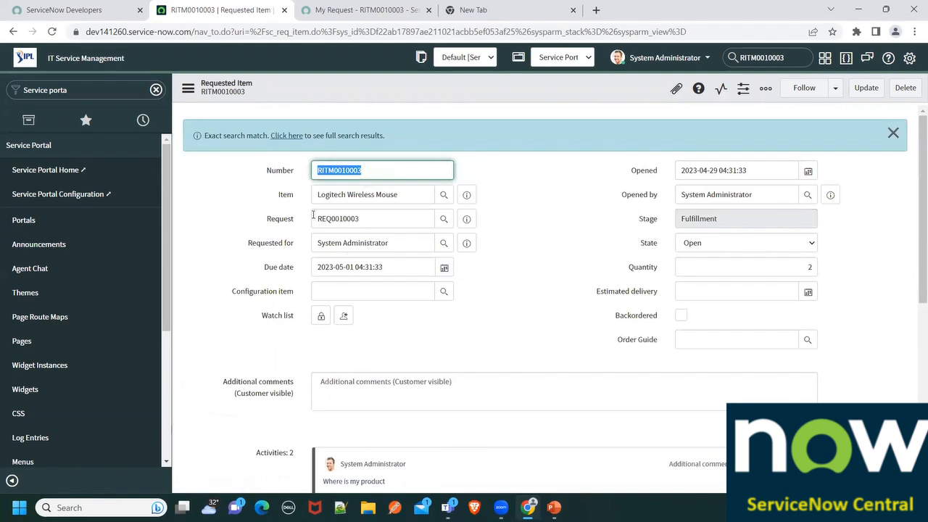
scroll(305, 217, down, 5)
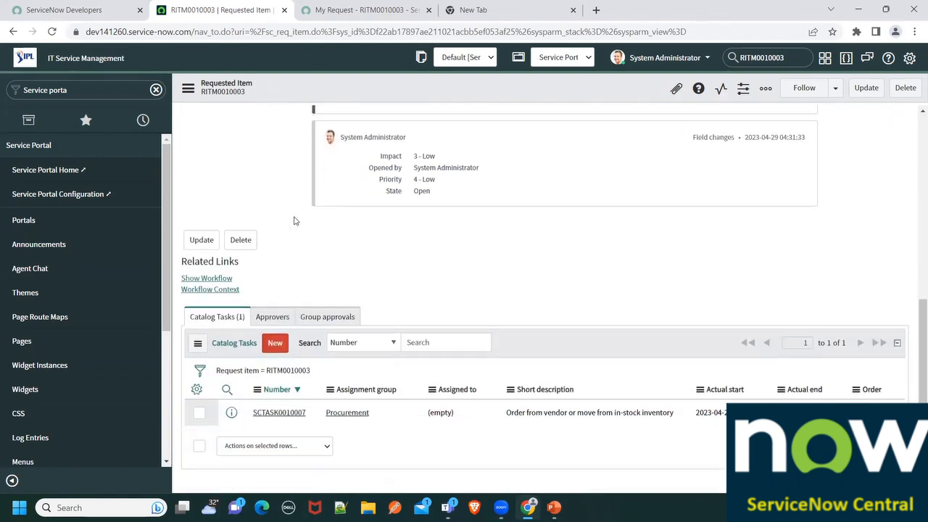
scroll(295, 227, up, 5)
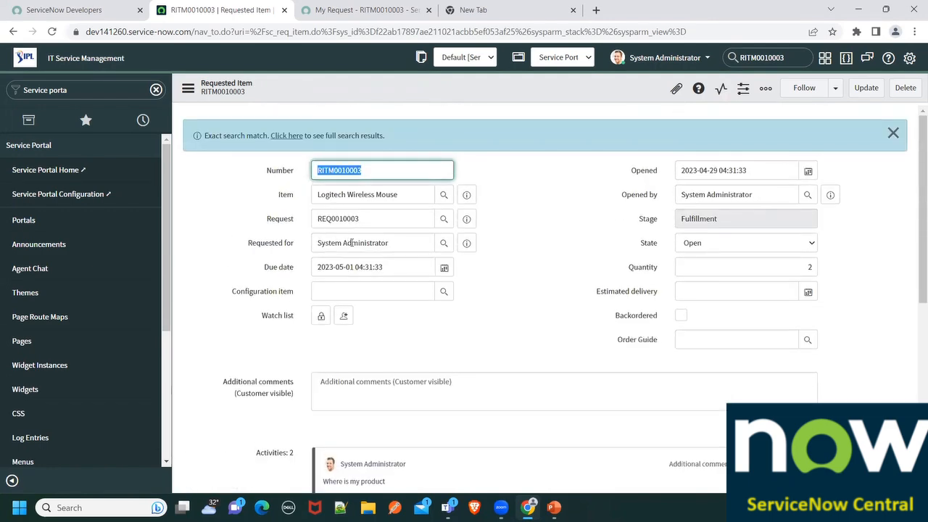
scroll(353, 246, down, 2)
scroll(353, 245, down, 4)
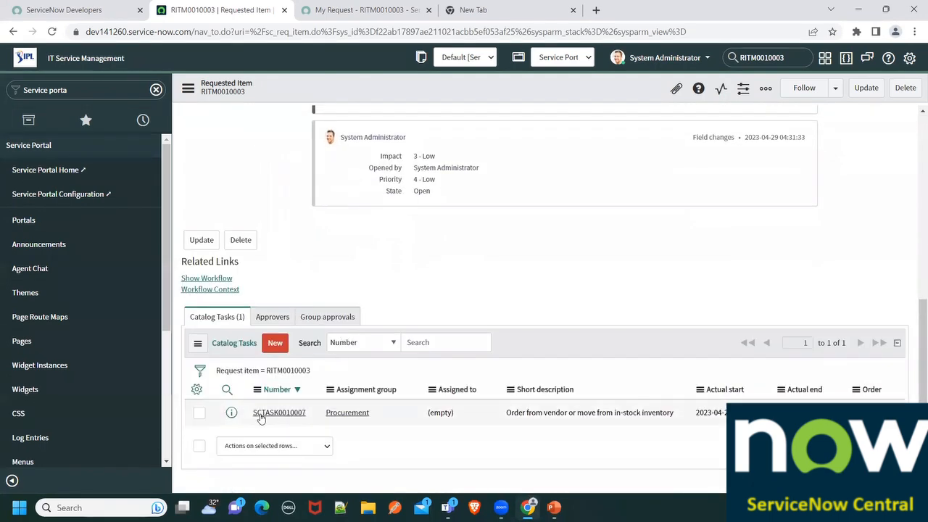
click(261, 418)
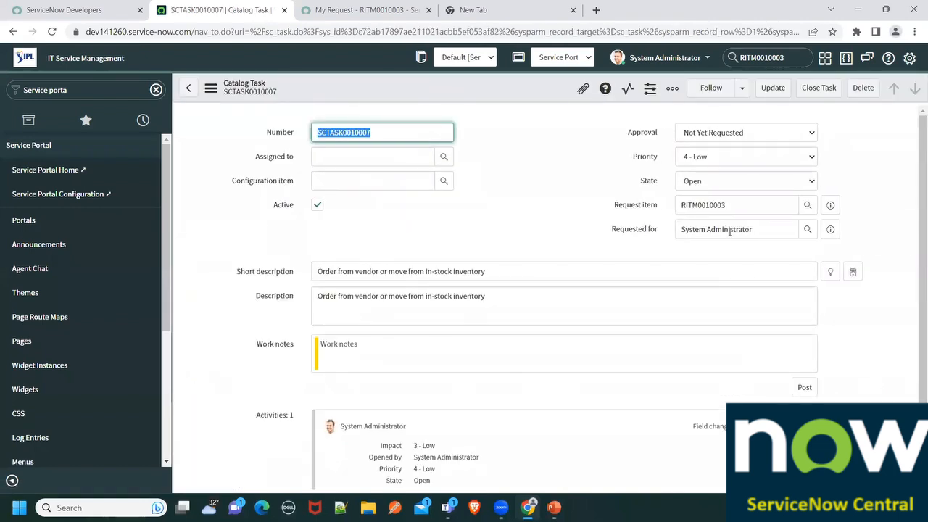
drag(535, 296, 255, 289)
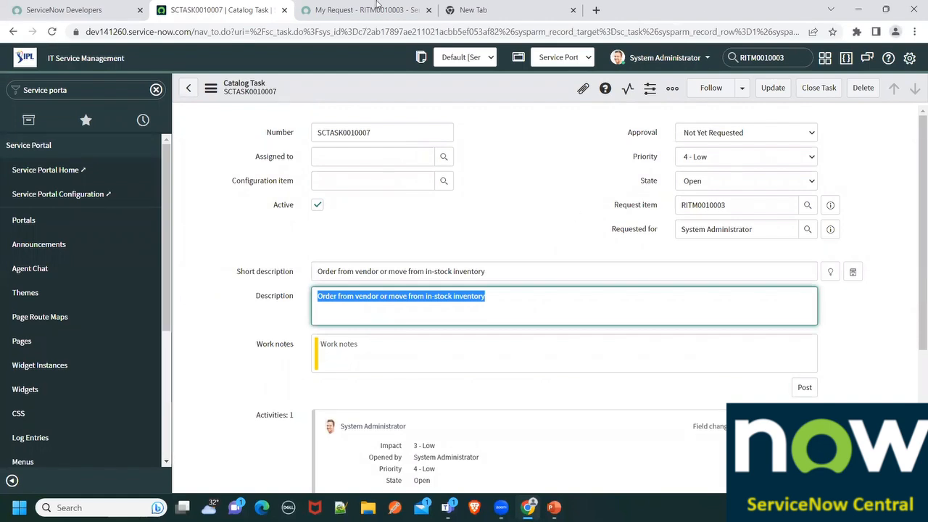
Compare the request's stages in the Service Portal with the catalog task record in the main instance.
click(482, 7)
click(314, 7)
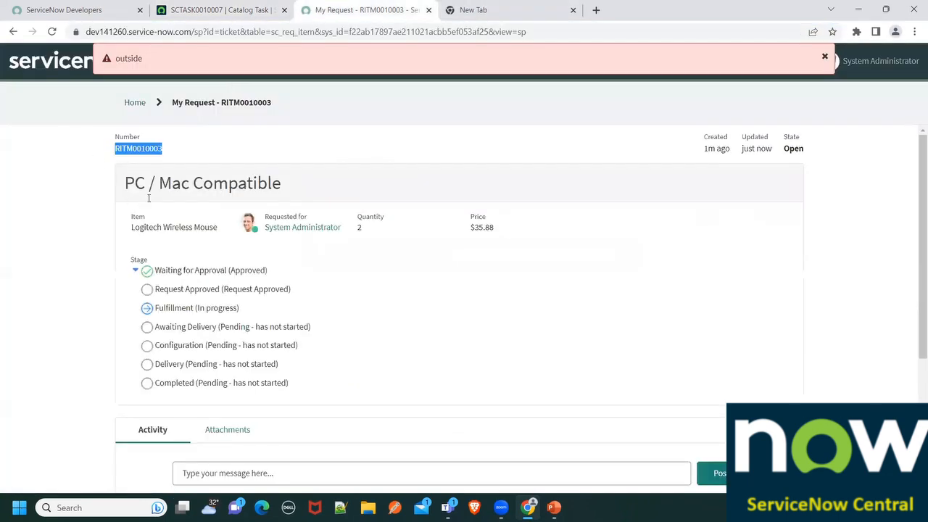
click(221, 9)
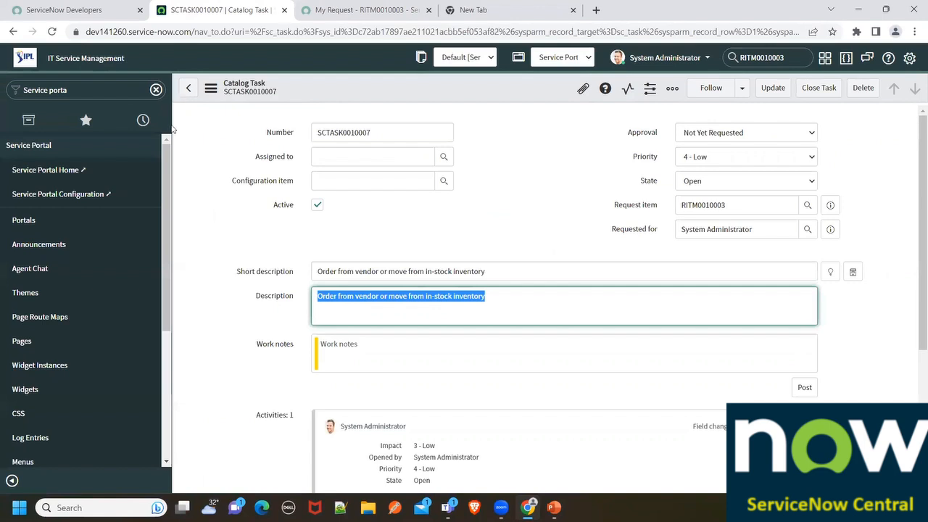
click(396, 6)
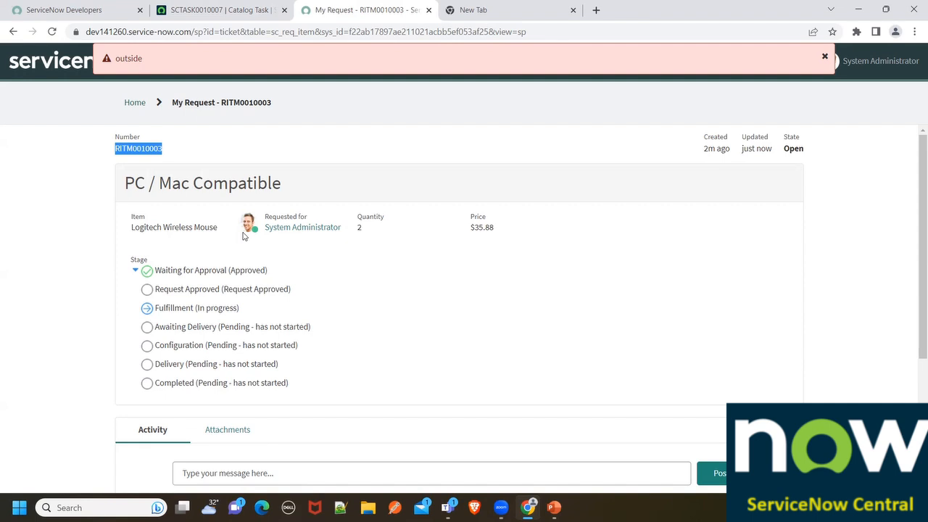
click(218, 10)
click(348, 10)
Return to the portal home page and open the iPhone 6s item from the catalog's Hardware > Mobiles category.
click(32, 66)
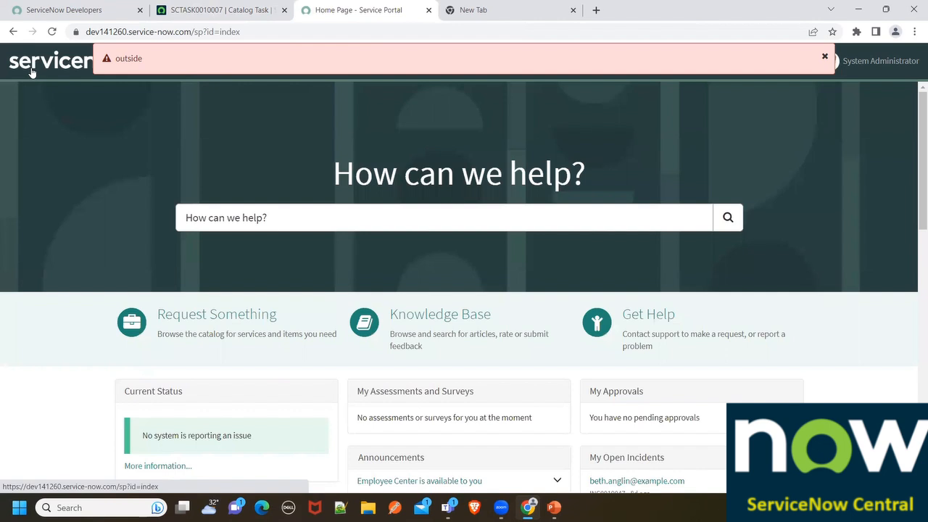
click(189, 326)
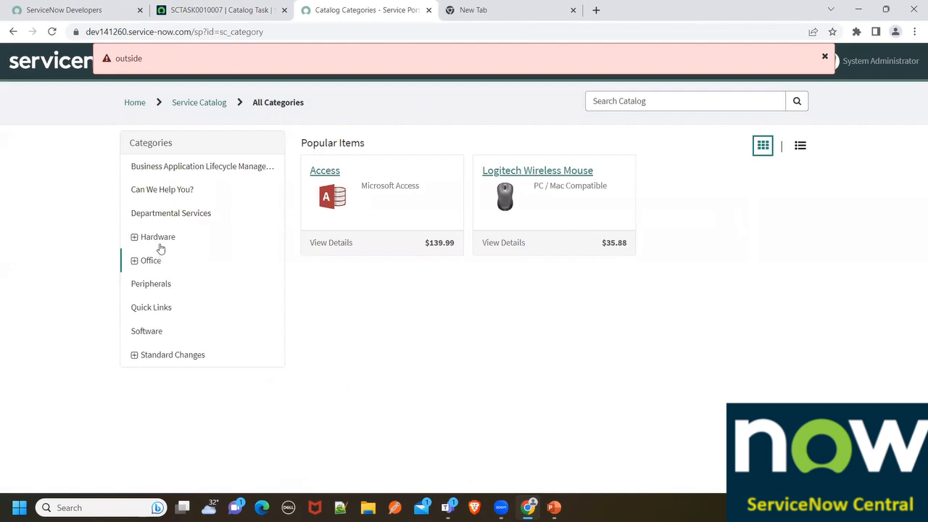
click(158, 238)
click(153, 284)
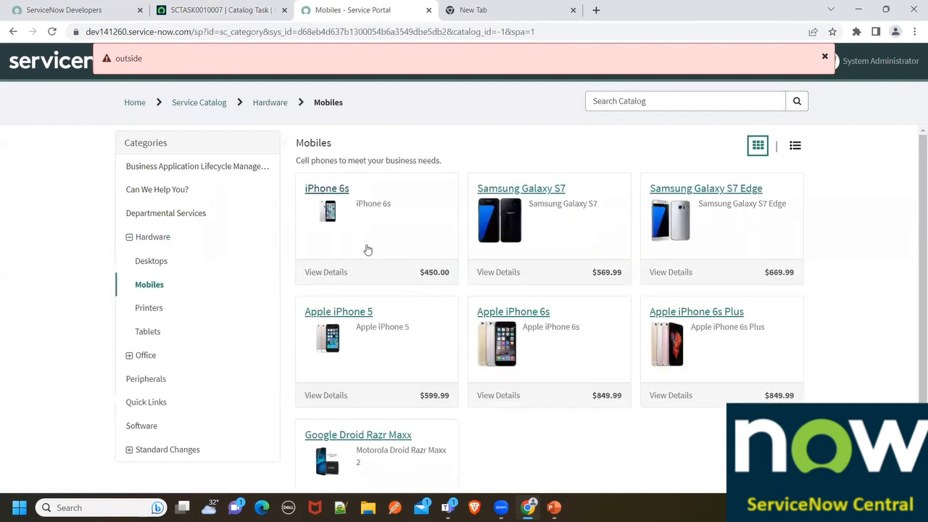
click(410, 224)
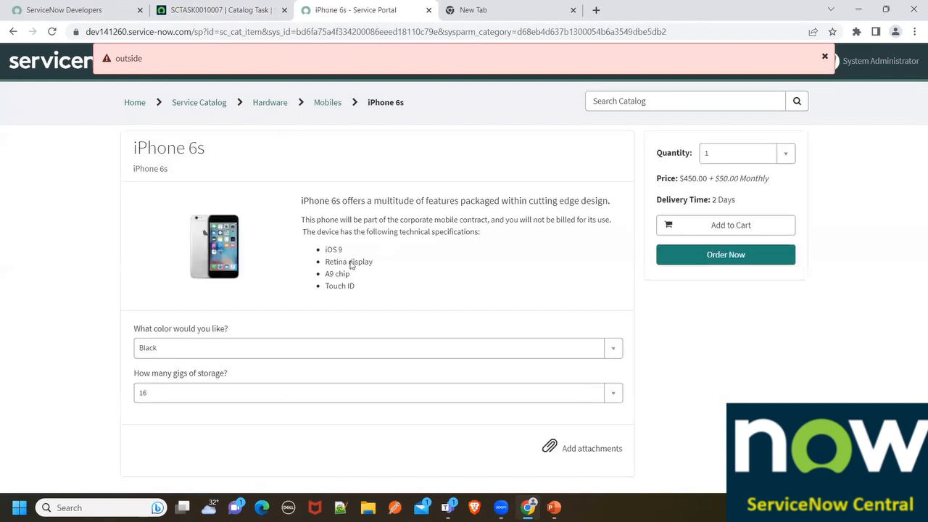
Choose Silver as the iPhone 6s color and 128 gigs of storage.
click(177, 347)
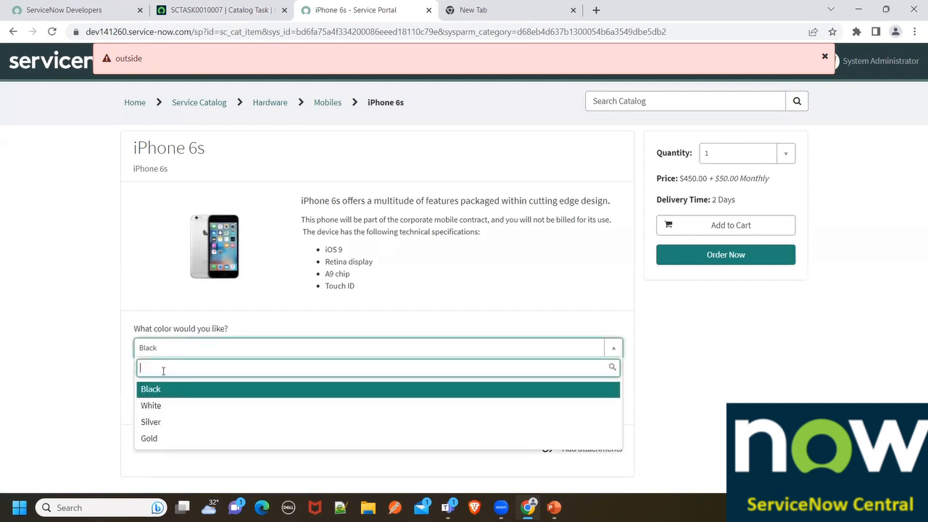
click(162, 424)
click(152, 399)
click(152, 467)
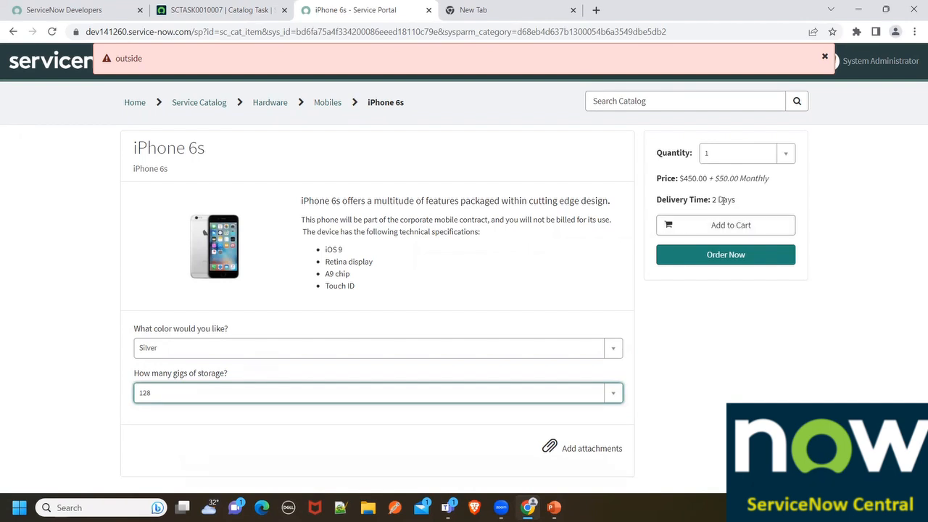
Review the iPhone 6s price, add the phone to the cart and dismiss the "outside" alert.
drag(677, 178, 773, 183)
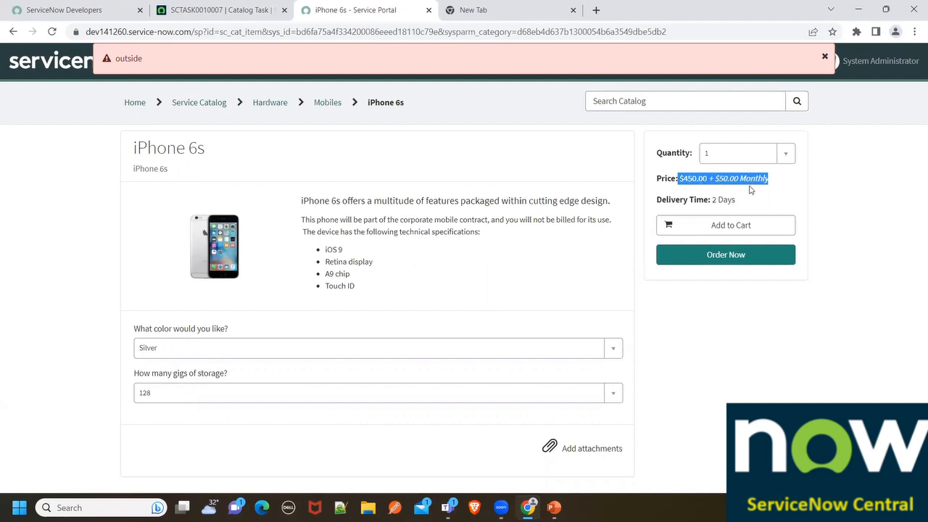
click(690, 230)
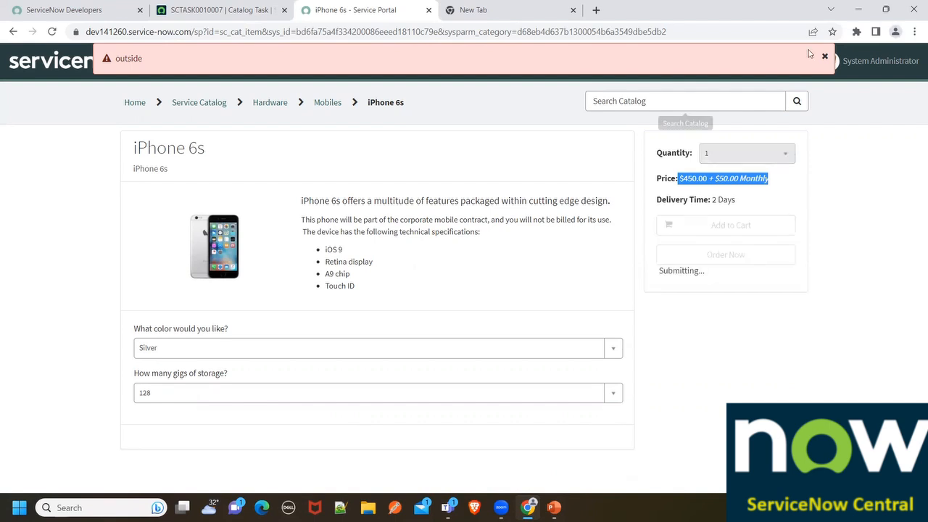
click(823, 56)
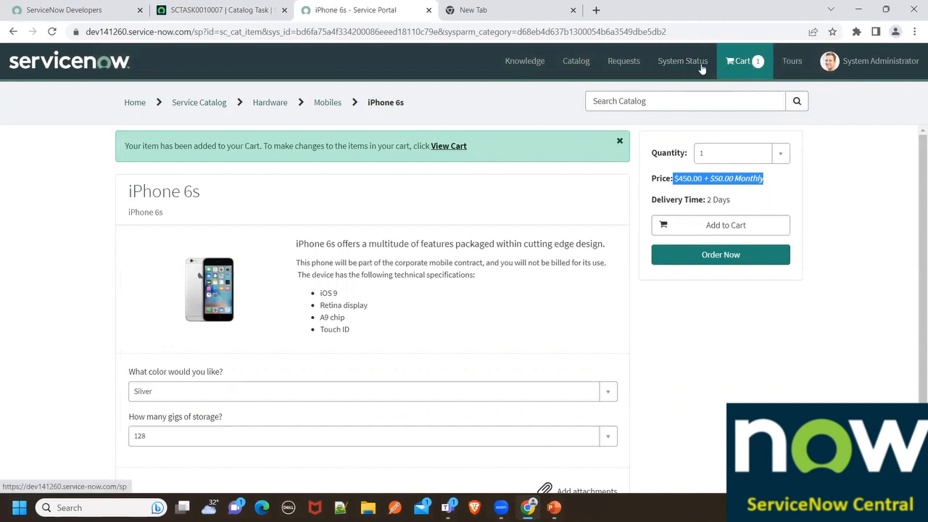
Add the Office Printer from the Hardware > Printers category to the cart.
click(215, 107)
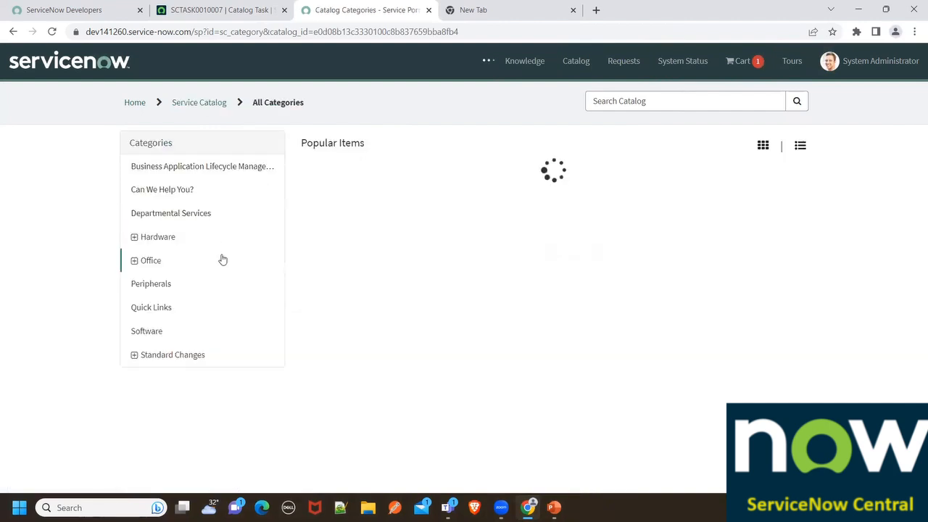
click(168, 239)
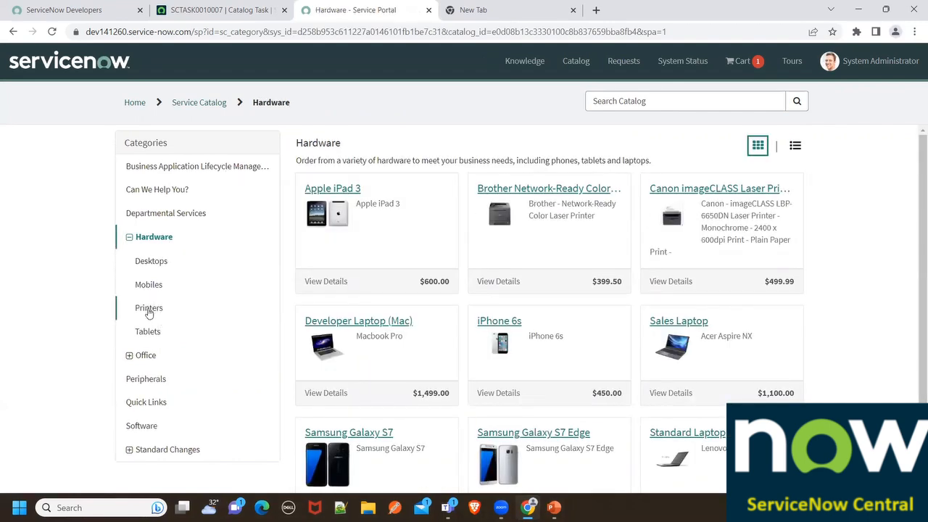
click(149, 310)
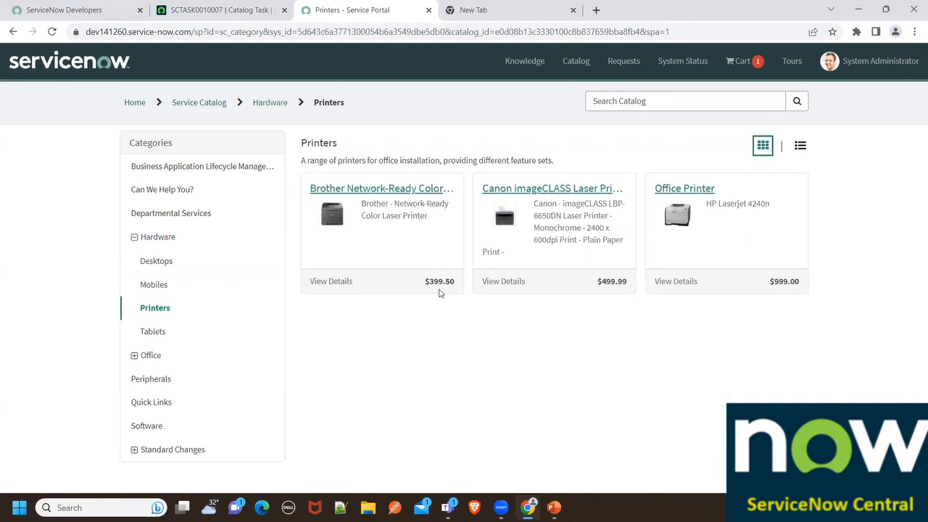
click(698, 253)
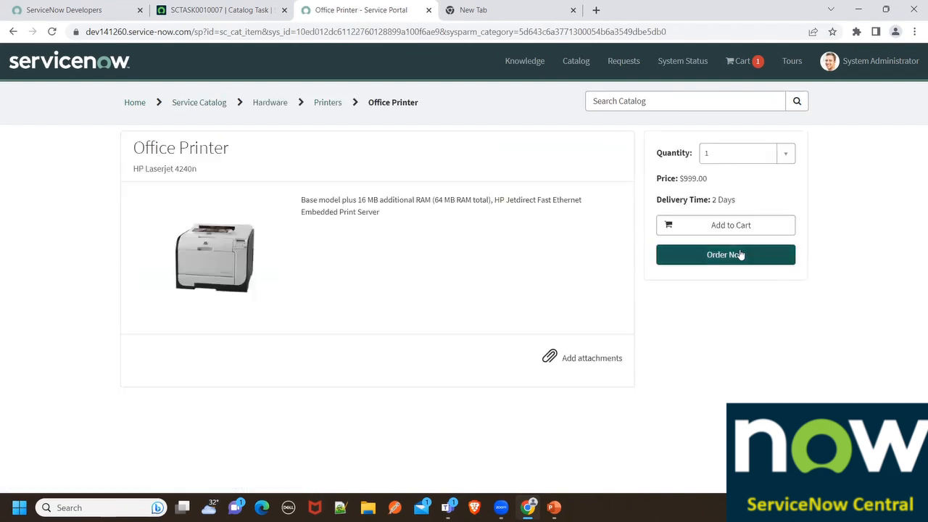
click(705, 229)
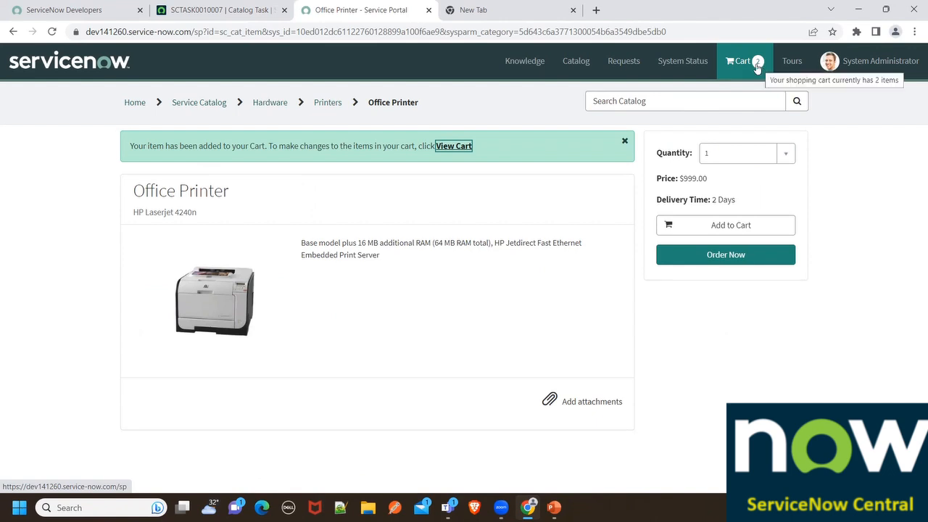
Browse the catalog categories and open the Cisco Jabber 10.5 item from Software.
click(192, 107)
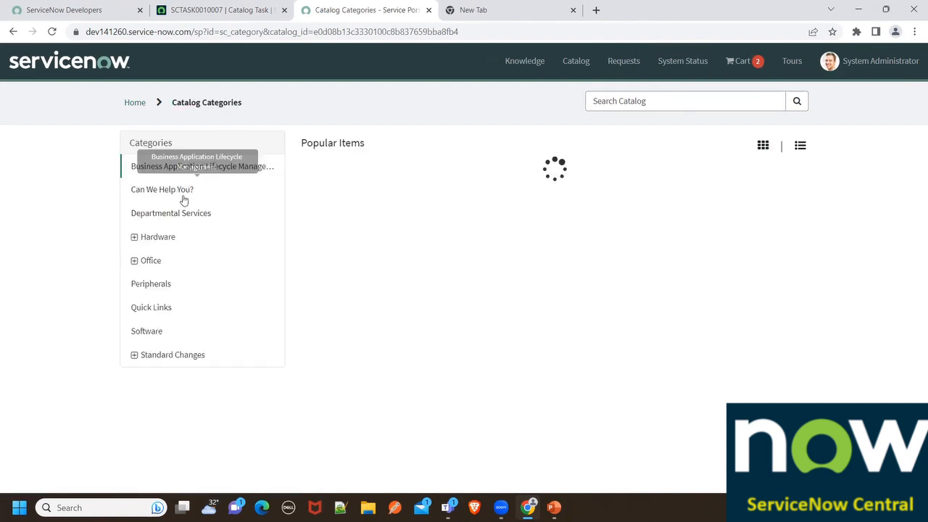
click(153, 310)
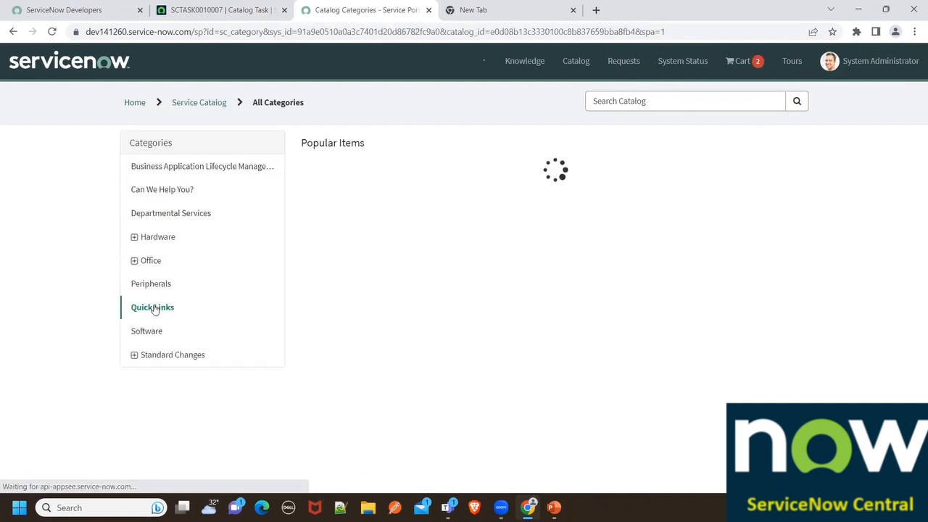
click(153, 284)
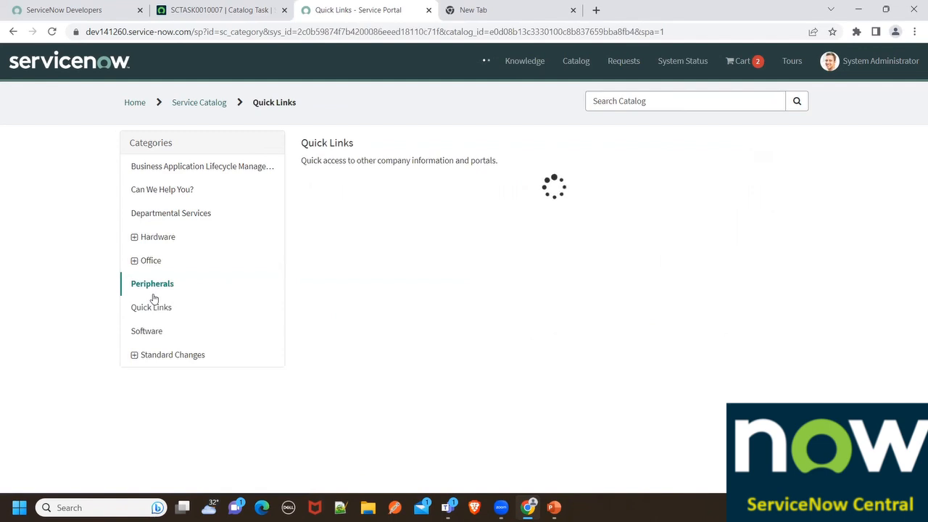
scroll(172, 349, down, 1)
click(143, 274)
scroll(688, 276, down, 1)
click(513, 263)
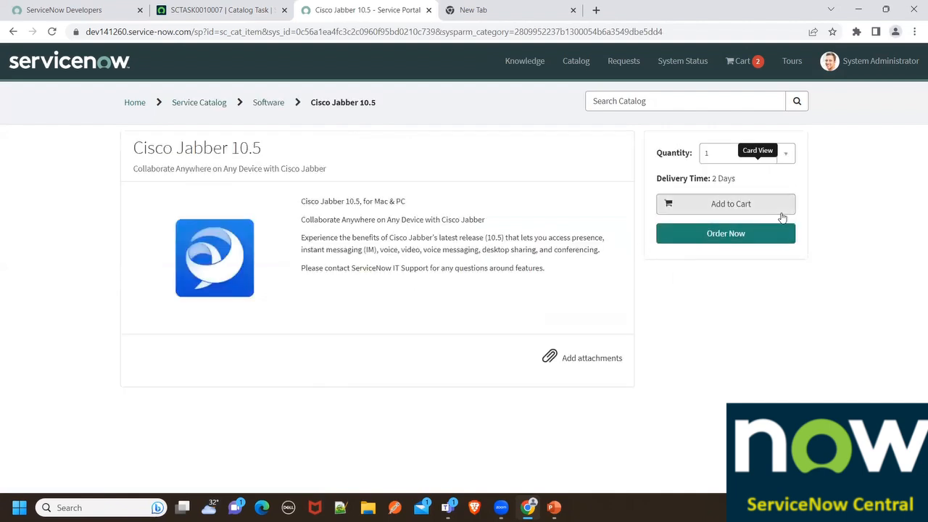
Add Cisco Jabber 10.5 to the cart instead of ordering it directly, and review the cart's contents.
click(723, 233)
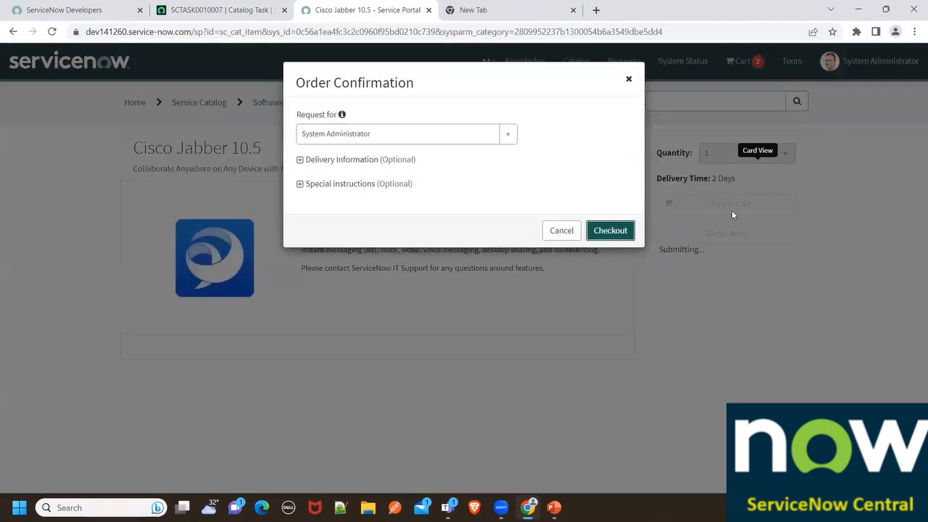
click(628, 79)
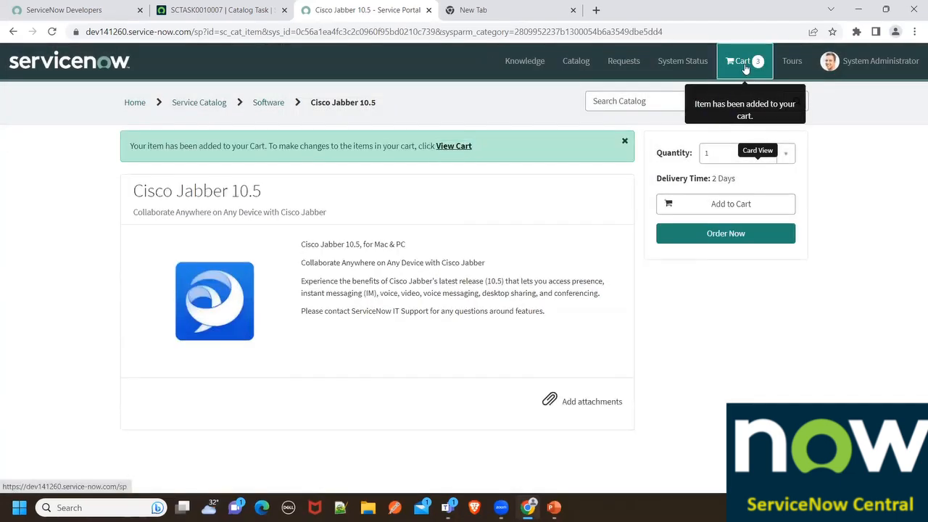
click(744, 65)
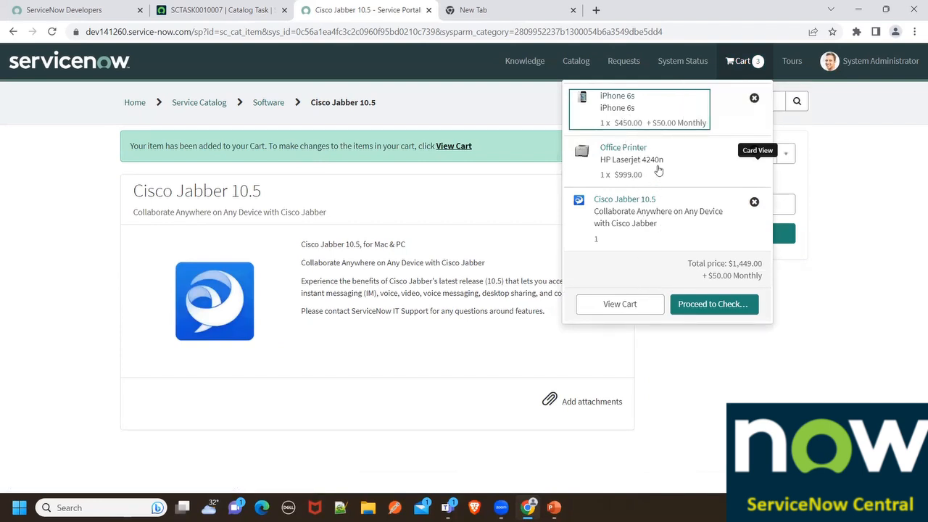
click(841, 194)
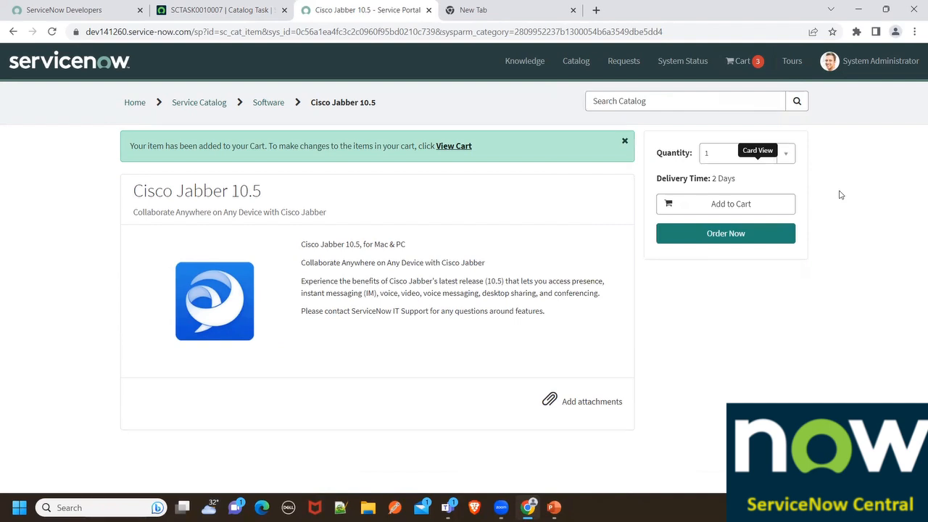
Check out the cart with the iPhone 6s, Office Printer and Cisco Jabber 10.5, and select the new request's number.
click(739, 61)
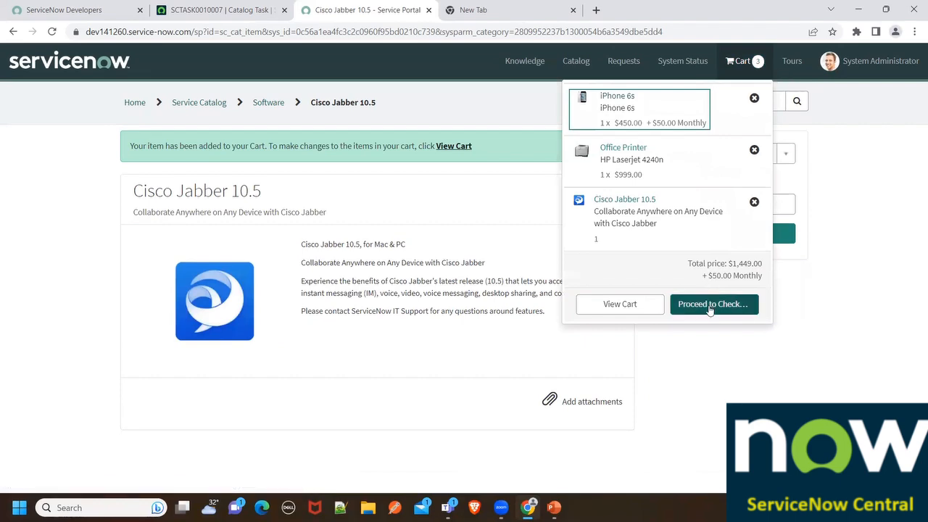
click(710, 305)
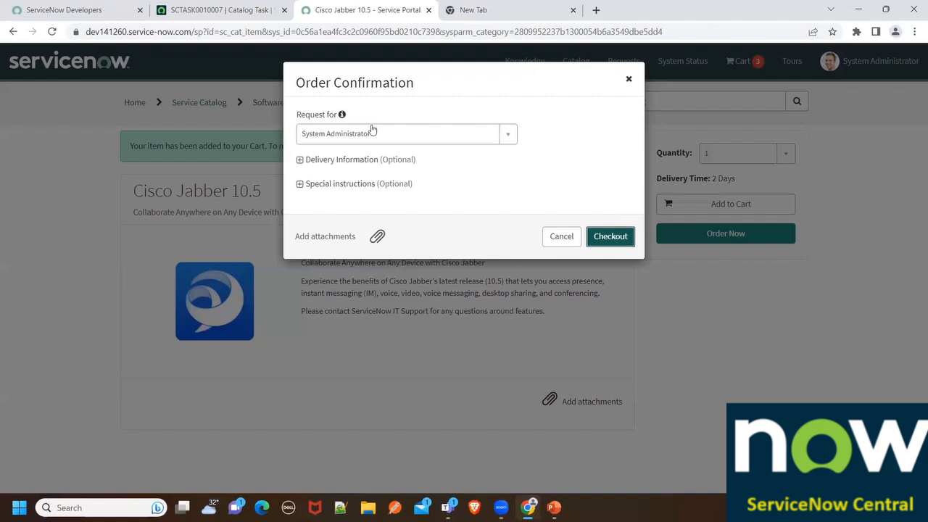
click(603, 239)
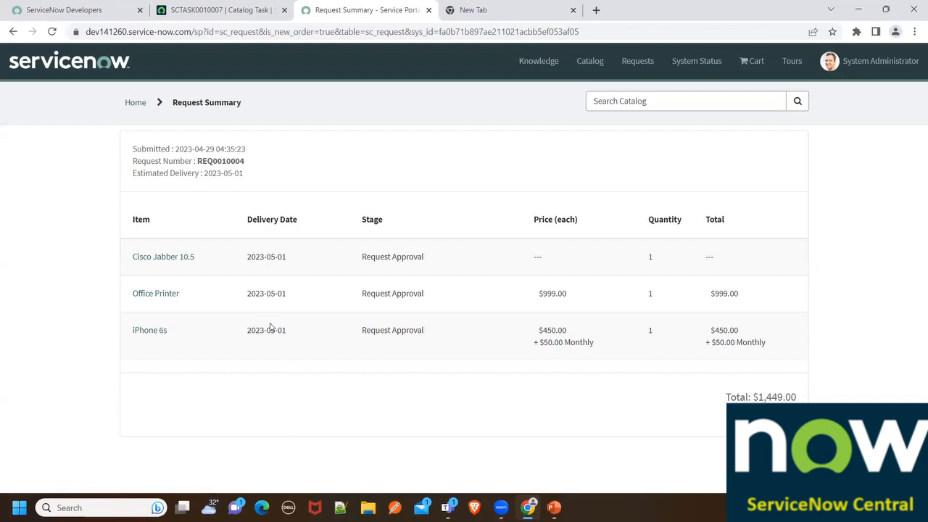
double_click(230, 160)
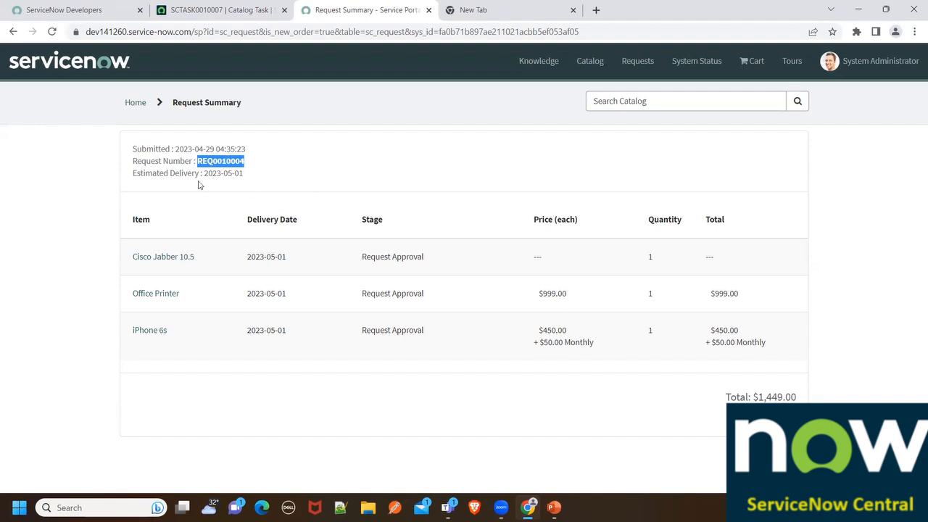
Copy the request number from the portal's request summary and open the matching request record through the main instance's global search.
drag(213, 260, 132, 257)
click(217, 164)
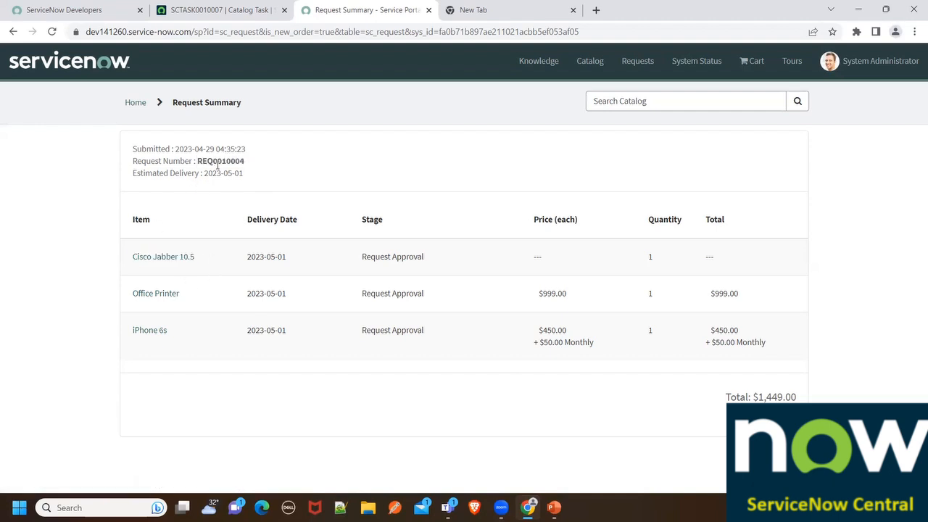
double_click(219, 162)
key(ctrl+c)
click(234, 10)
click(744, 55)
key(ctrl+v)
key(Return)
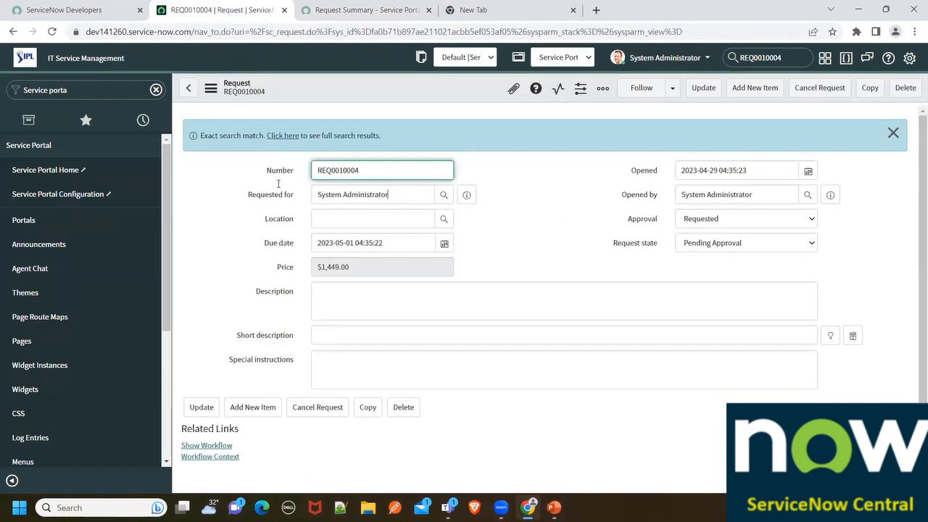
key(Tab)
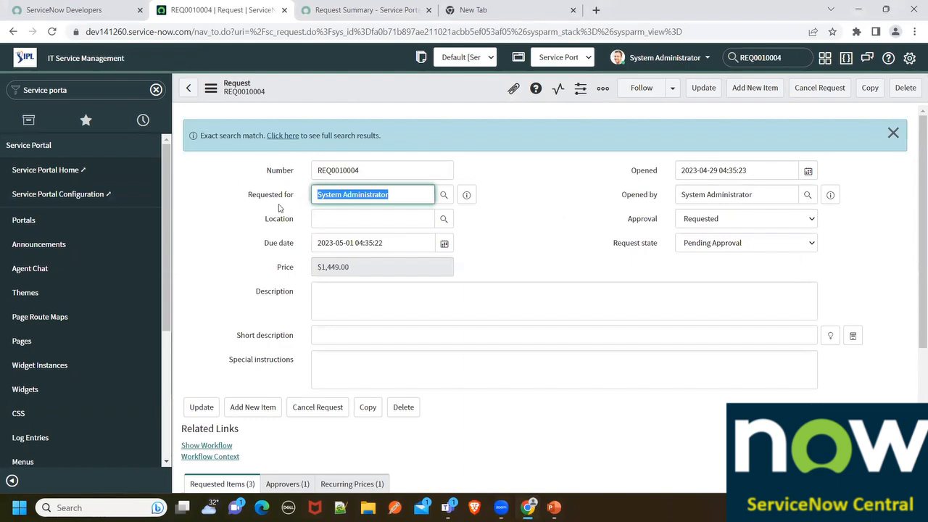
Compare the request record with the portal's request summary and examine its requested items, including Cisco Jabber 10.5 and Office Printer.
scroll(279, 217, down, 3)
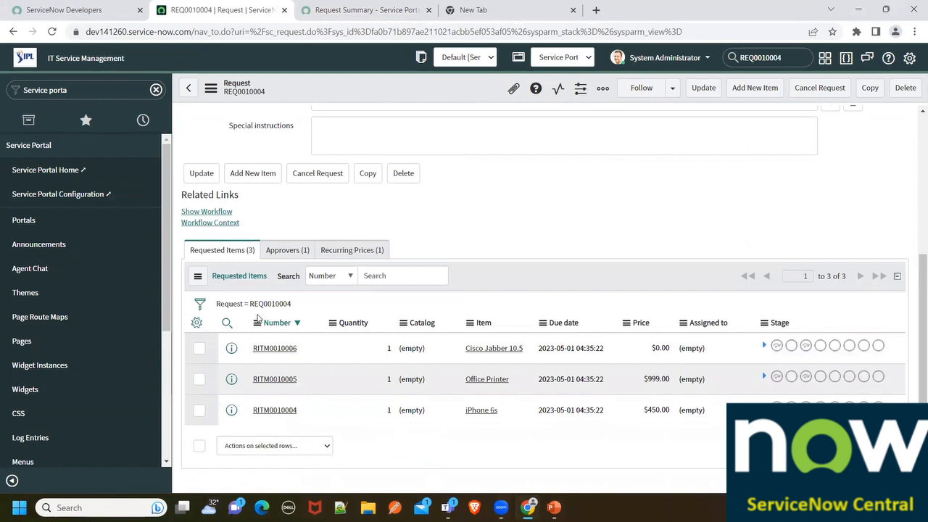
scroll(424, 282, up, 3)
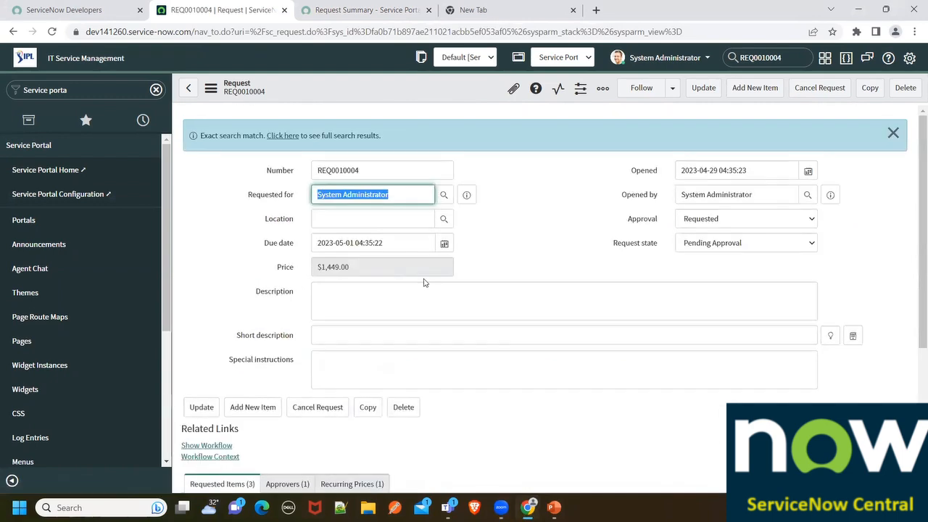
click(424, 18)
click(195, 158)
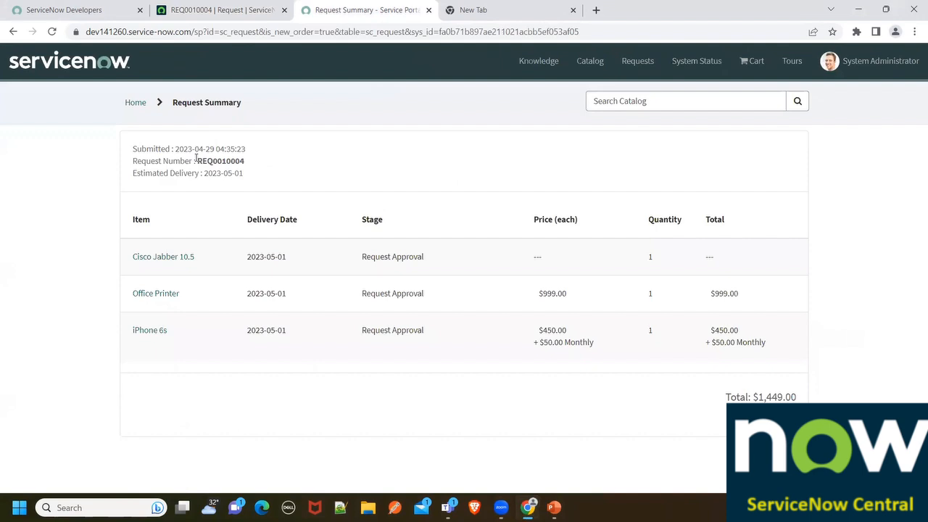
drag(196, 158, 250, 161)
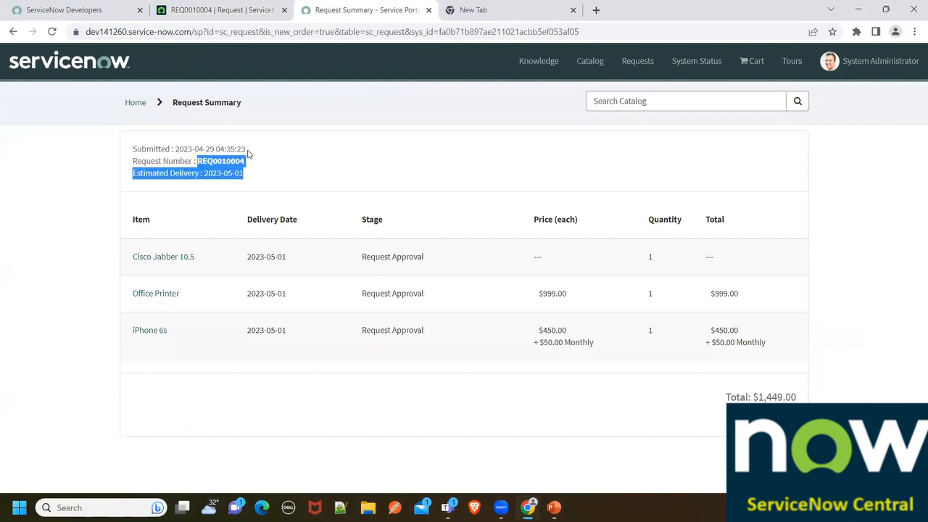
click(239, 19)
scroll(268, 333, down, 3)
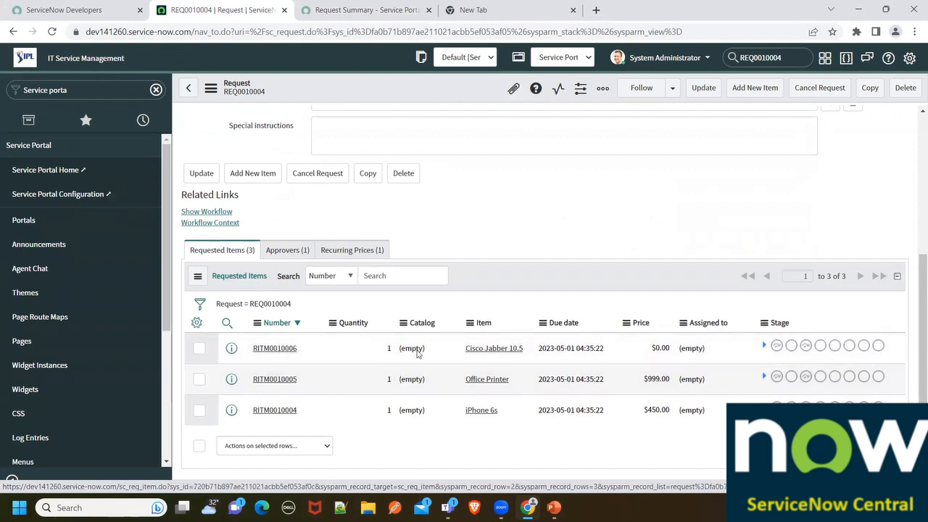
drag(463, 349, 516, 348)
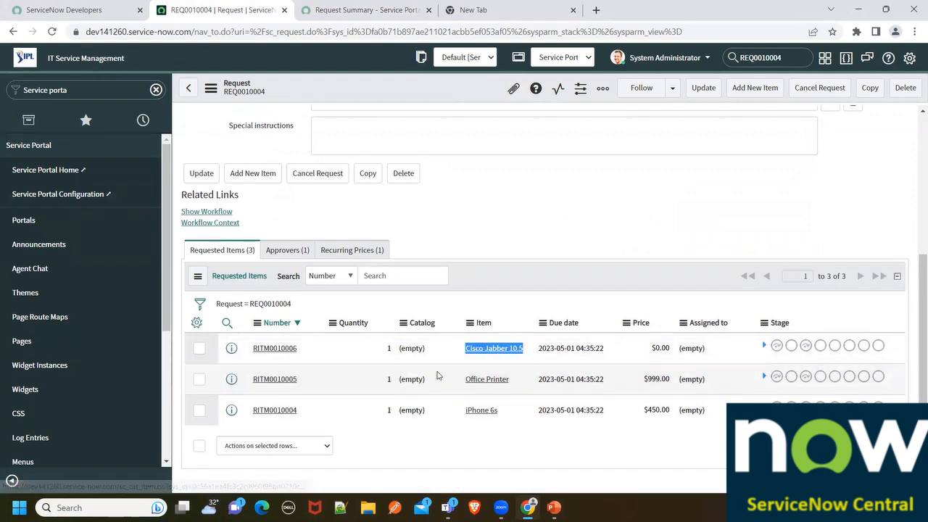
drag(464, 379, 513, 382)
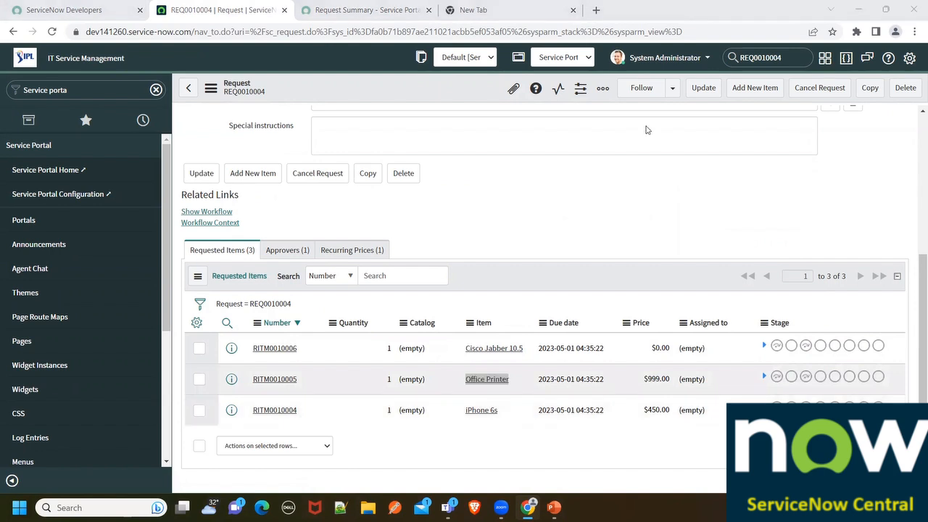
Expand the stage details of the Cisco Jabber 10.5, Office Printer and iPhone 6s requested items and review them.
click(763, 346)
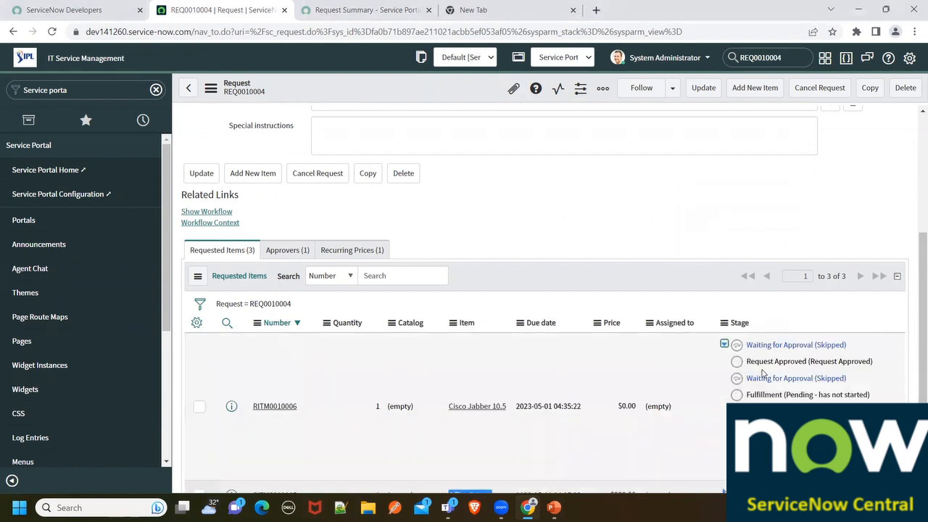
scroll(729, 381, down, 2)
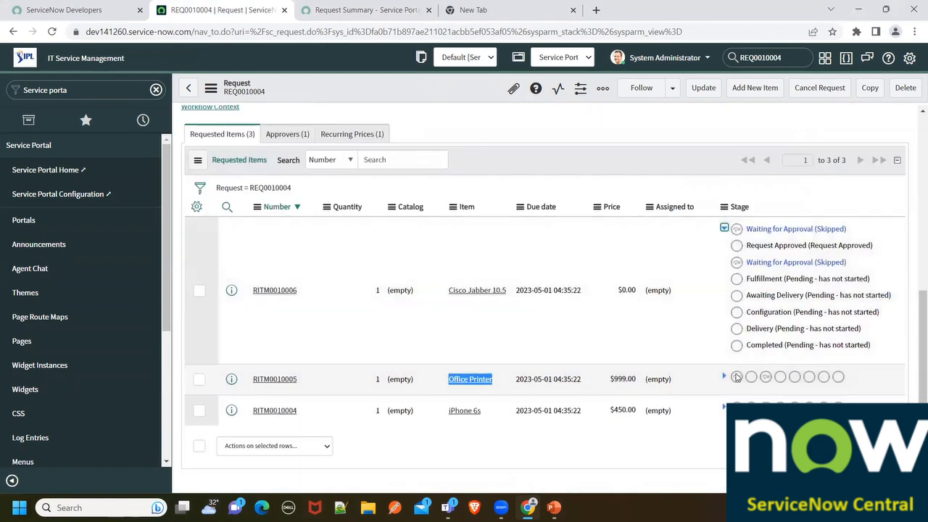
click(723, 378)
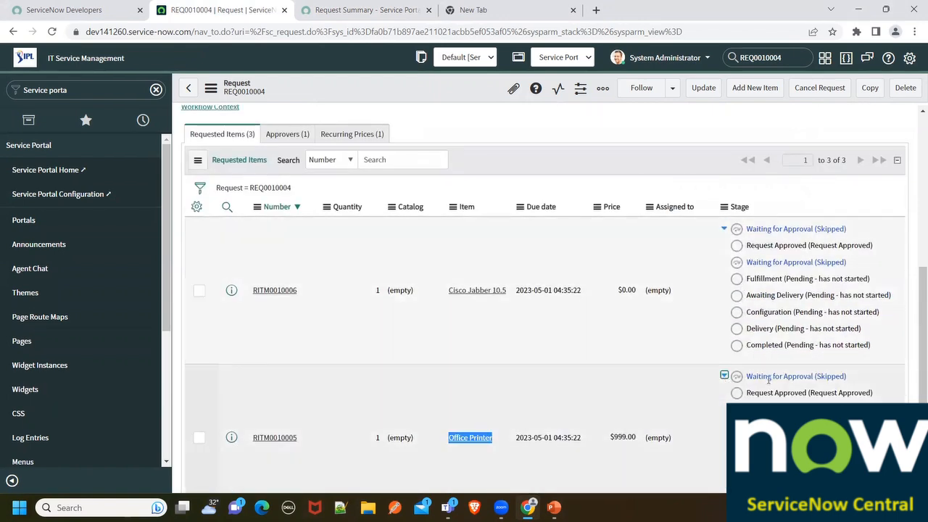
click(723, 404)
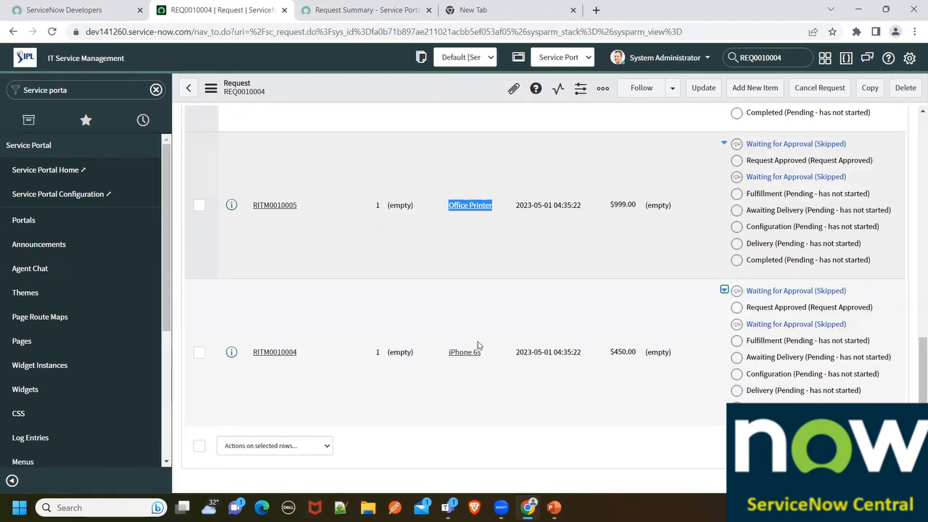
scroll(445, 350, up, 5)
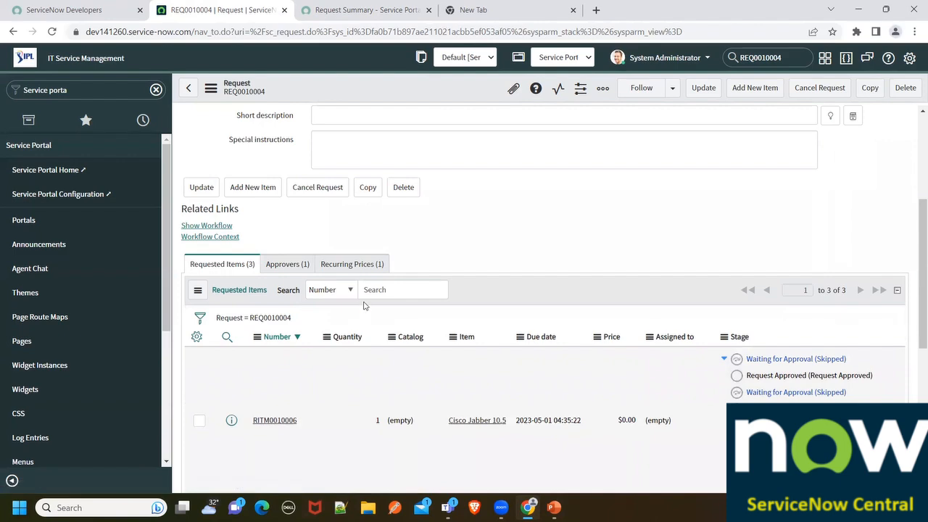
scroll(354, 325, down, 3)
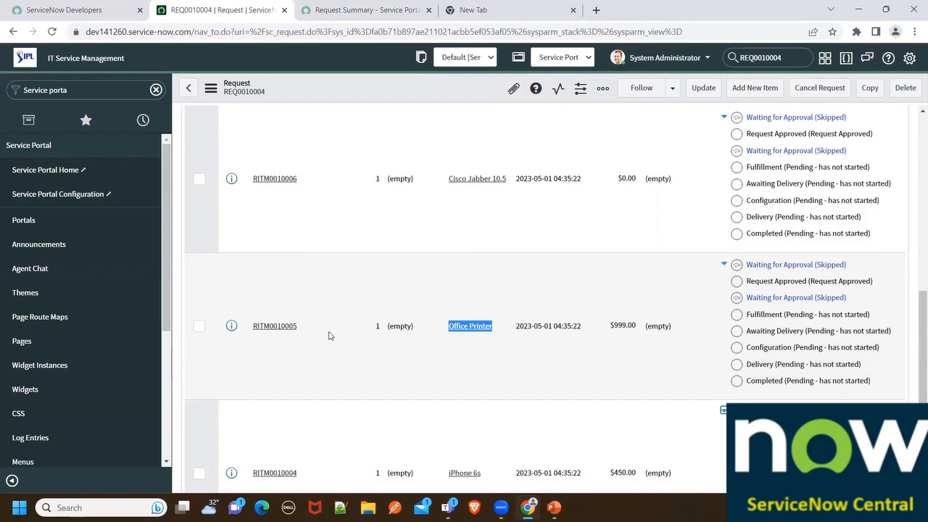
scroll(318, 335, up, 2)
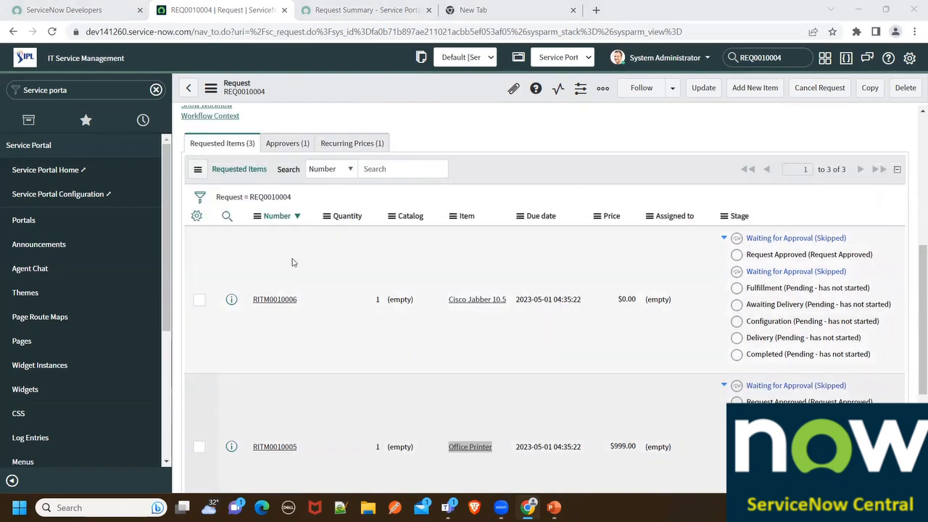
Open the Cisco Jabber 10.5 requested item in a separate tab and check its catalog tasks, approvers and group approvals.
click(368, 10)
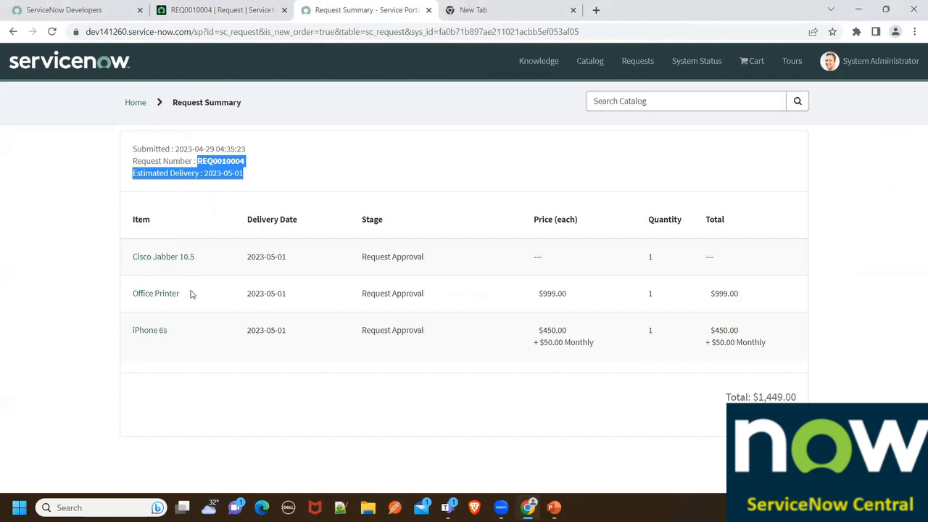
click(218, 10)
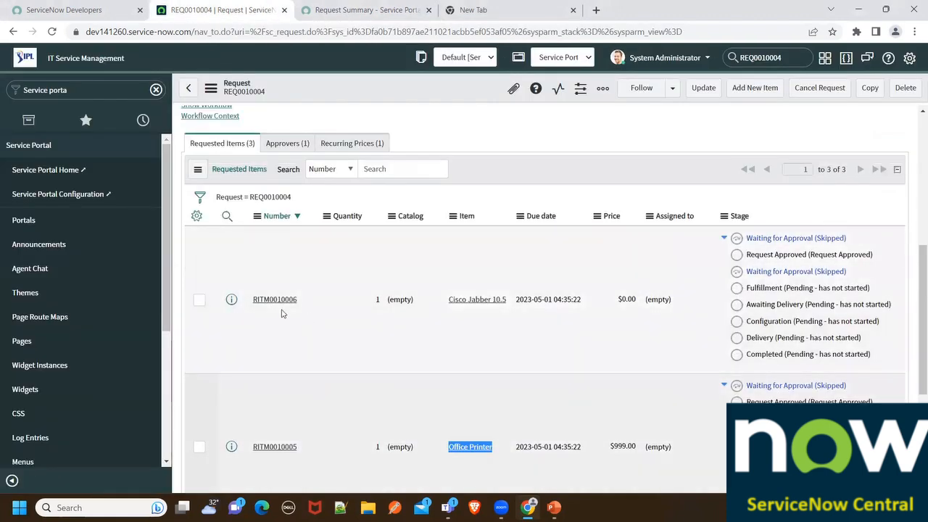
middle_click(274, 298)
click(333, 9)
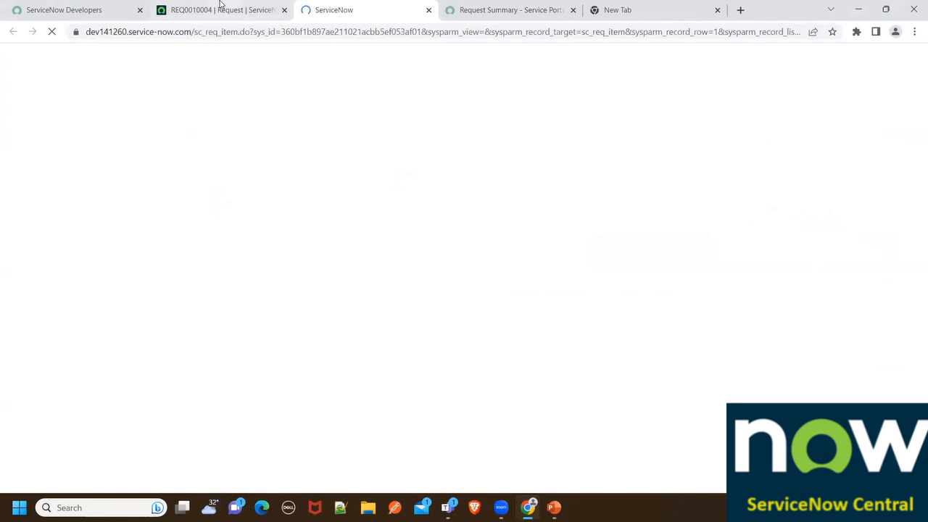
scroll(49, 239, down, 1)
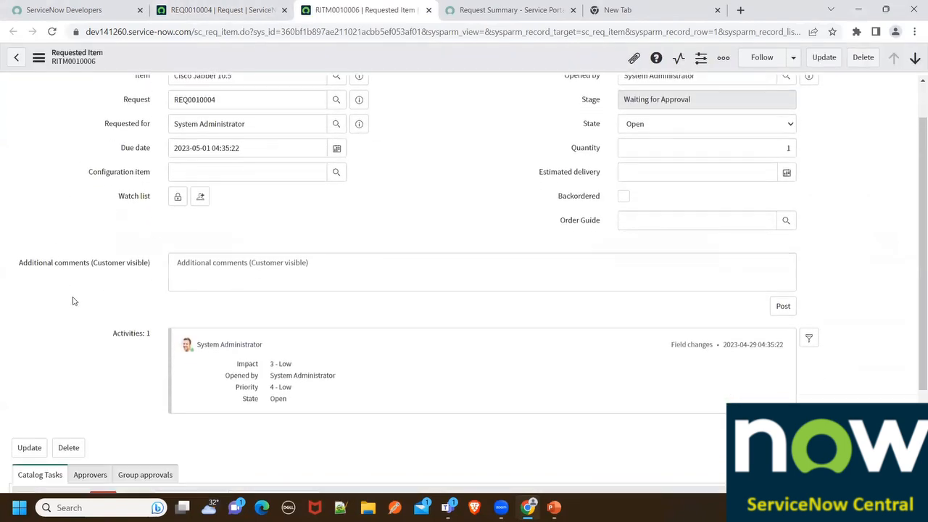
scroll(73, 300, down, 2)
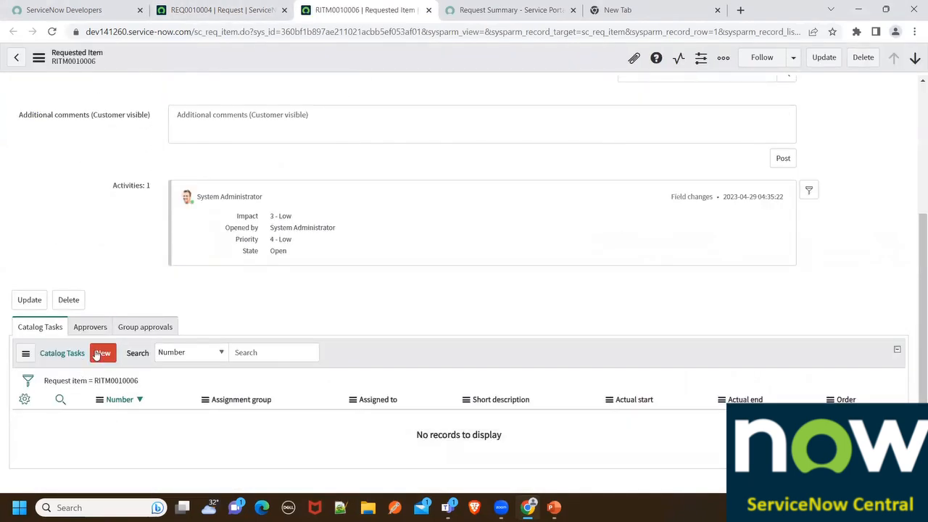
click(97, 326)
click(148, 326)
click(93, 327)
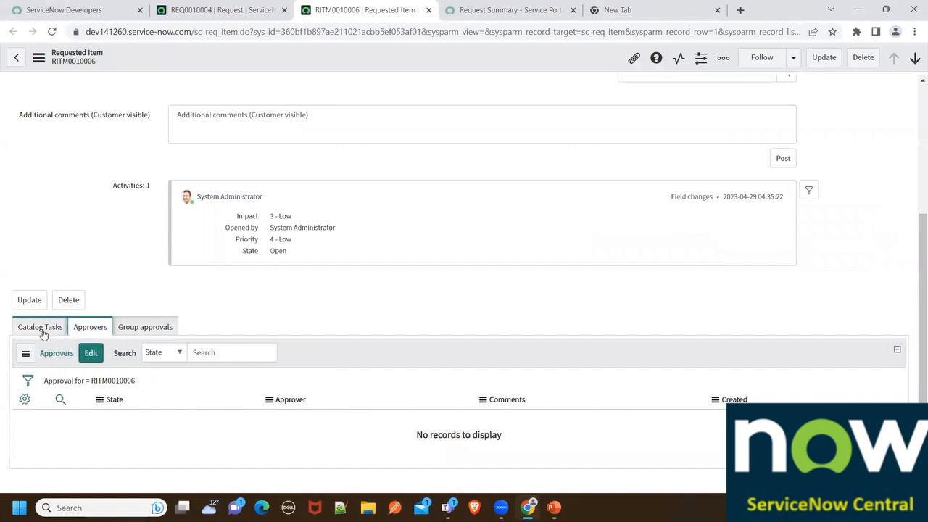
click(42, 330)
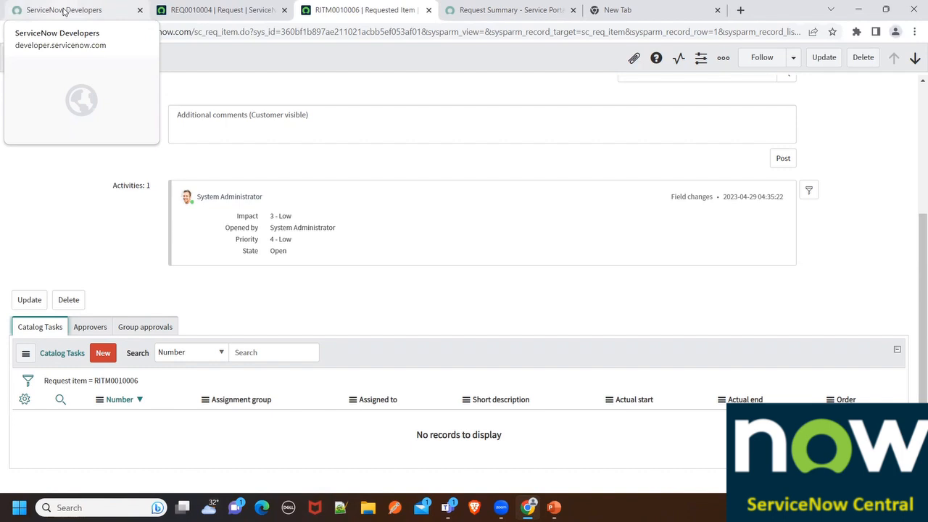
Open the iPhone 6s requested item from the request in a separate tab and review its variables, activities and catalog tasks.
click(221, 9)
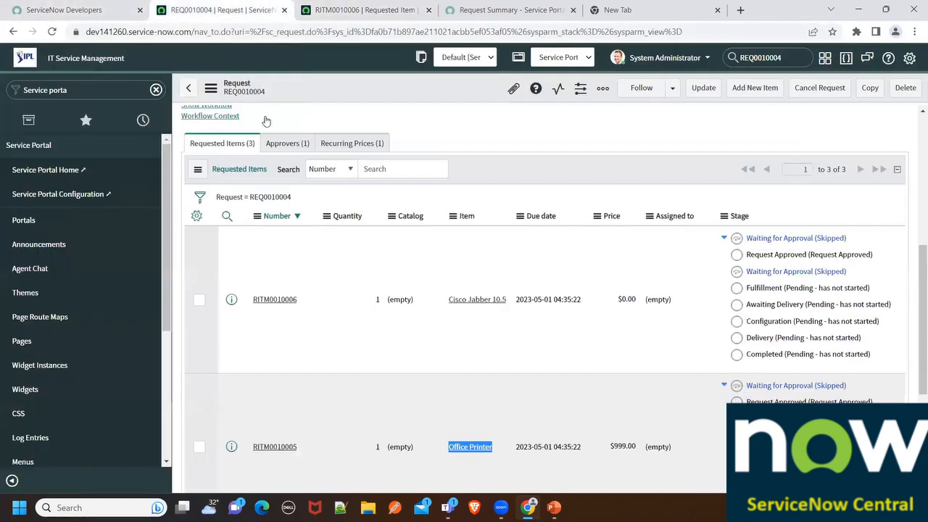
scroll(247, 312, down, 3)
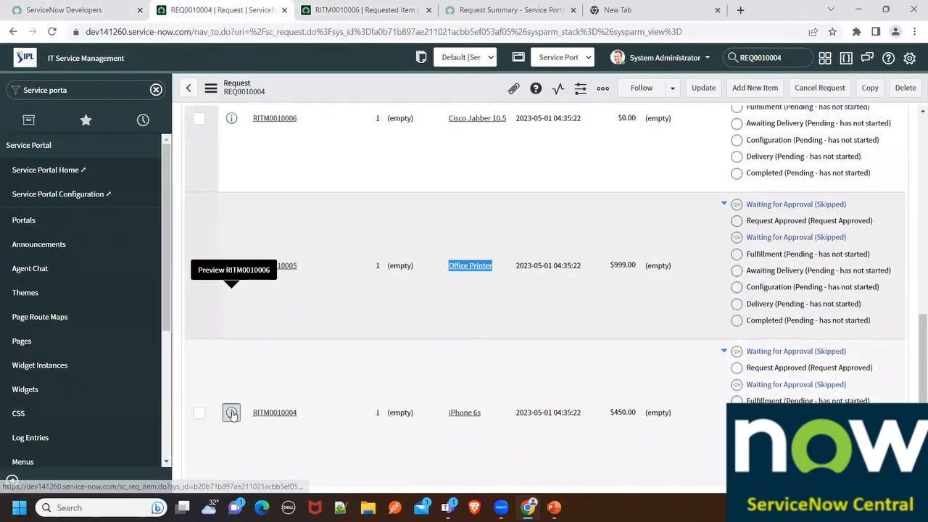
ctrl+click(231, 413)
click(299, 6)
click(404, 5)
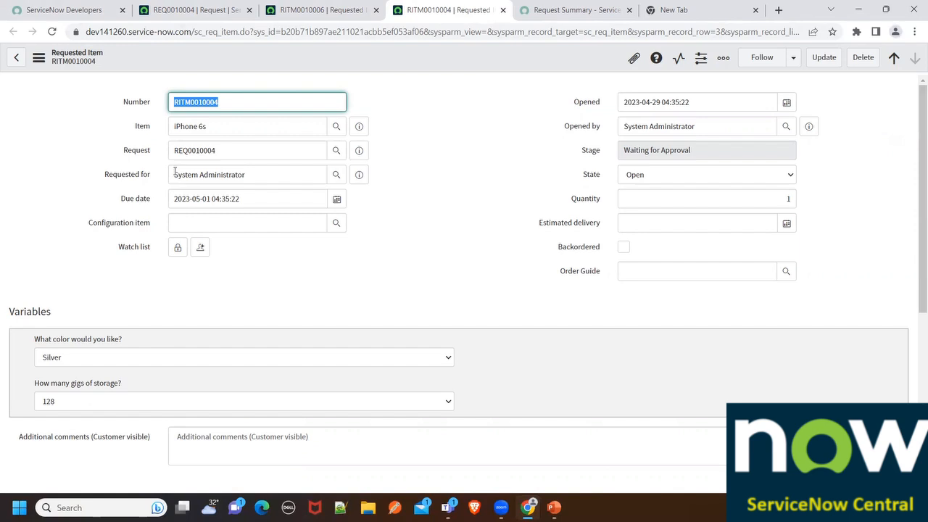
scroll(174, 174, down, 4)
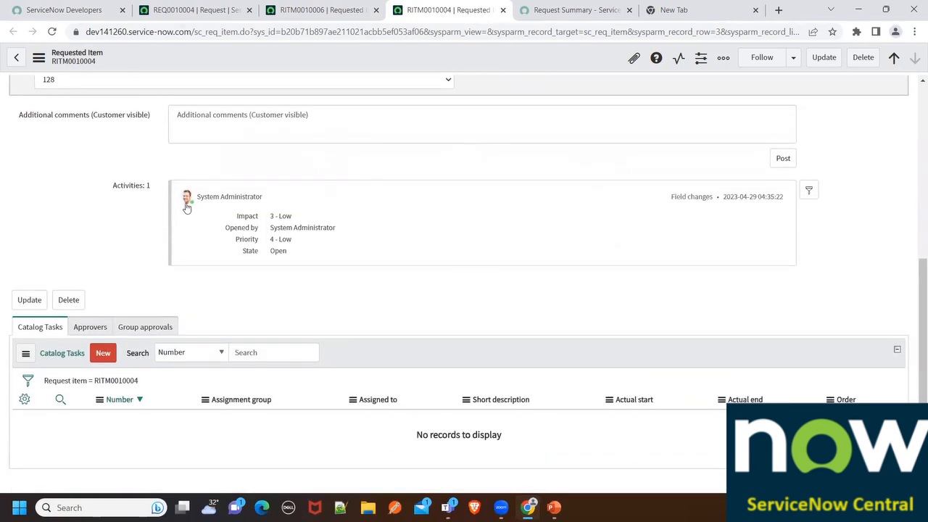
scroll(173, 192, up, 2)
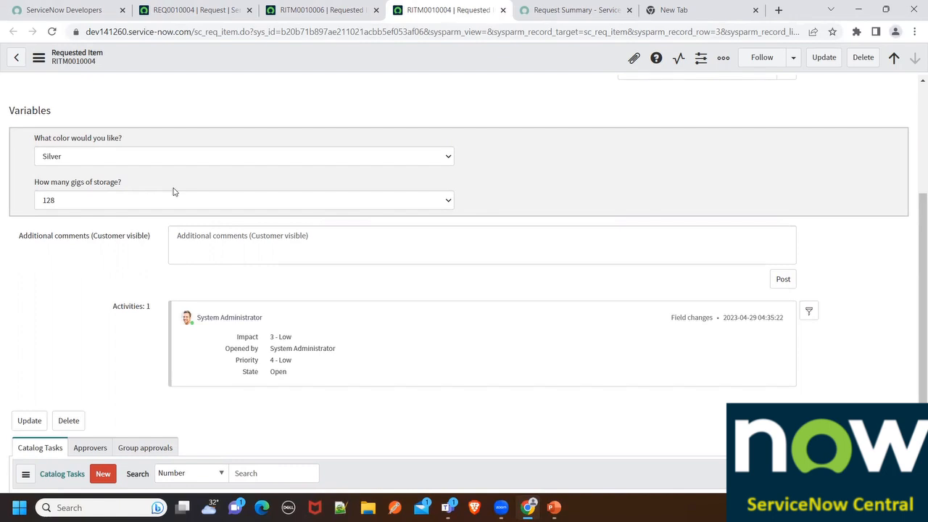
Compare the parent request record with its Cisco Jabber 10.5 and iPhone 6s requested item records.
click(289, 4)
click(200, 10)
click(297, 5)
click(400, 6)
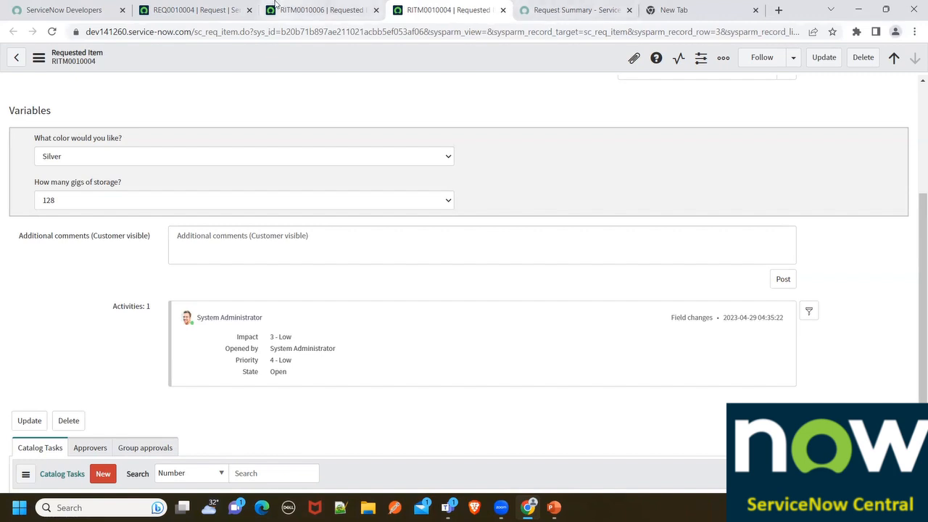
click(273, 9)
click(172, 9)
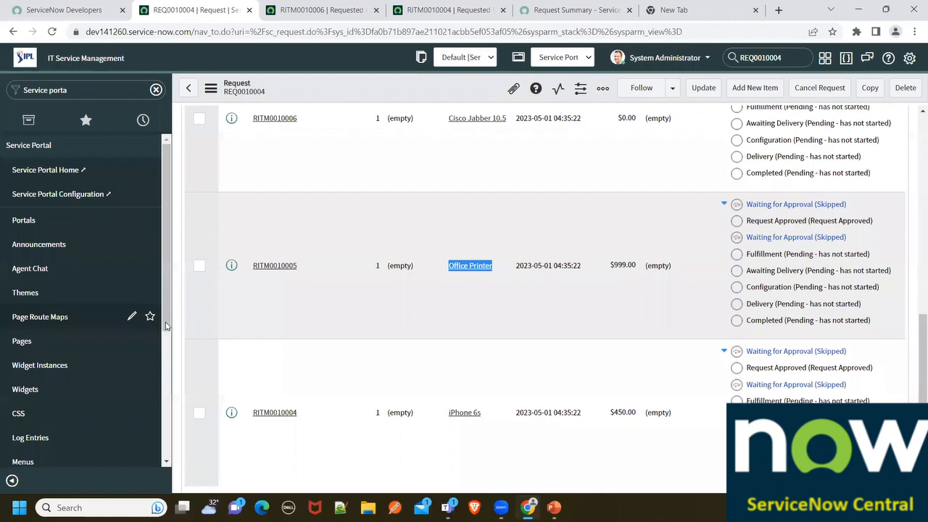
scroll(234, 366, down, 2)
scroll(236, 371, up, 10)
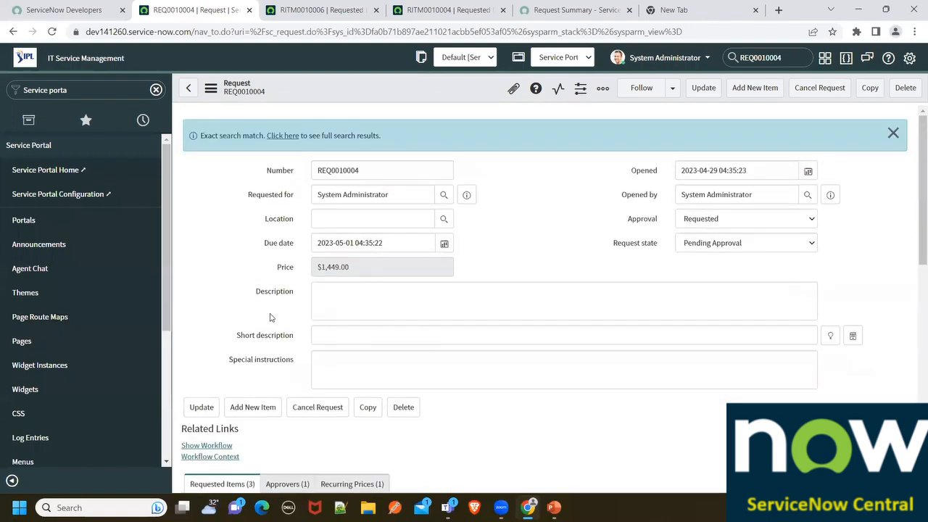
Review the Cisco Jabber 10.5 requested item's main fields and return to the request summary in the portal.
click(274, 9)
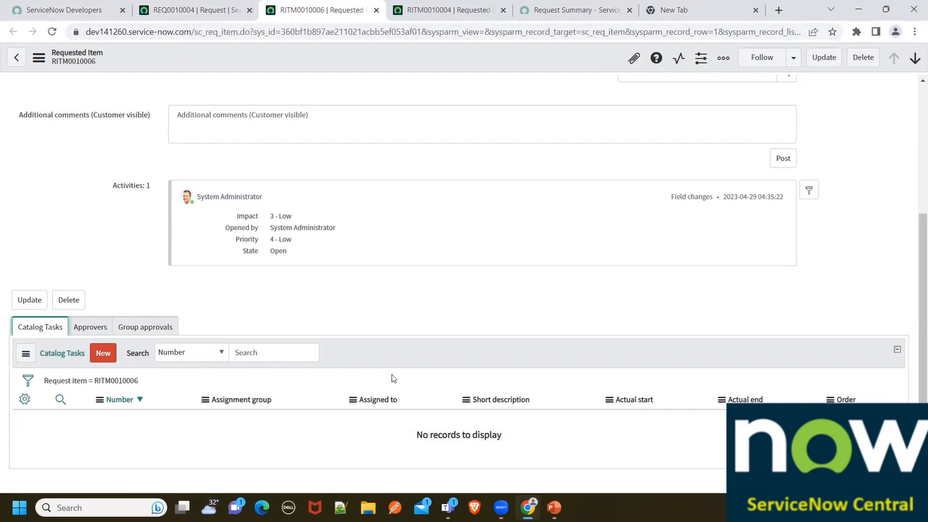
scroll(619, 445, up, 3)
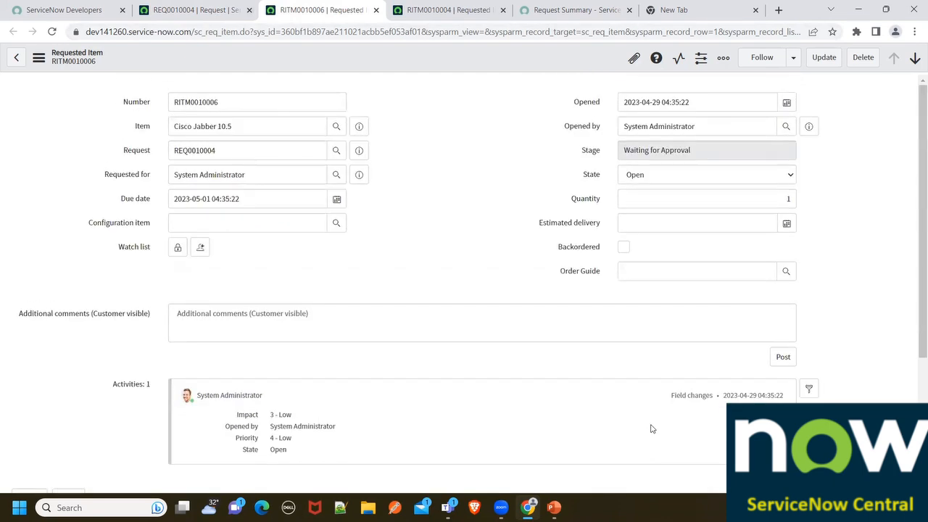
click(436, 9)
click(279, 8)
click(582, 8)
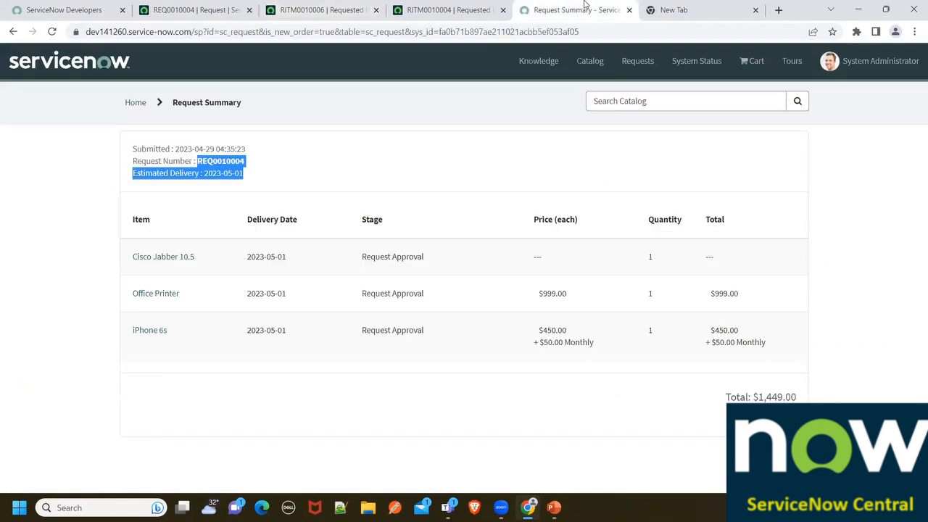